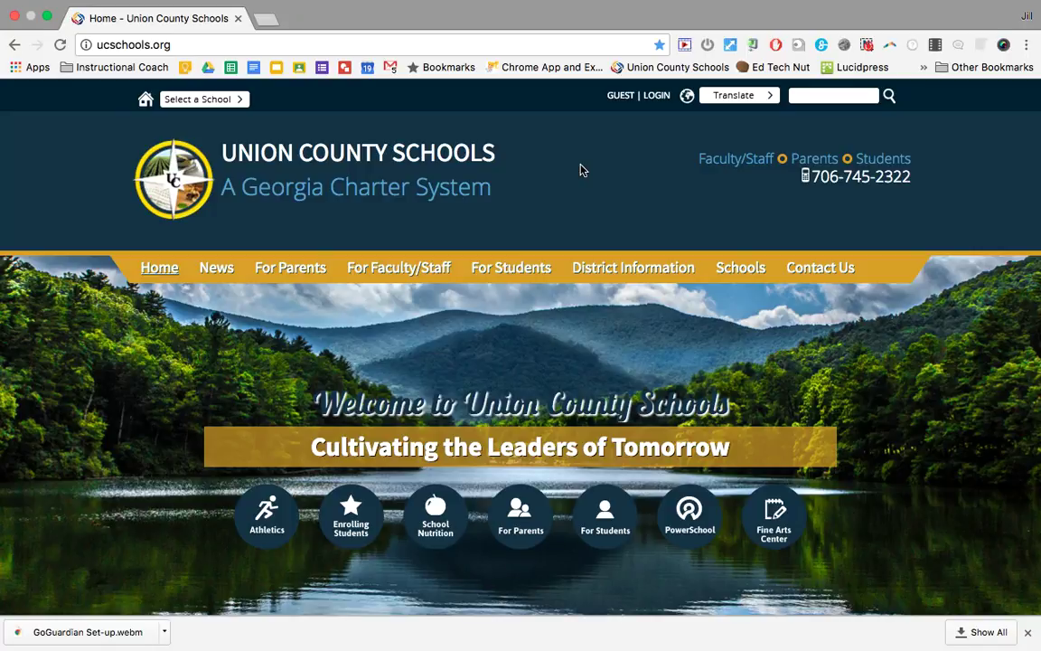
- Open the GoGuardian Teacher site at teacher.goguardian.com
{"action": "left_click", "coordinate": [389, 42]}
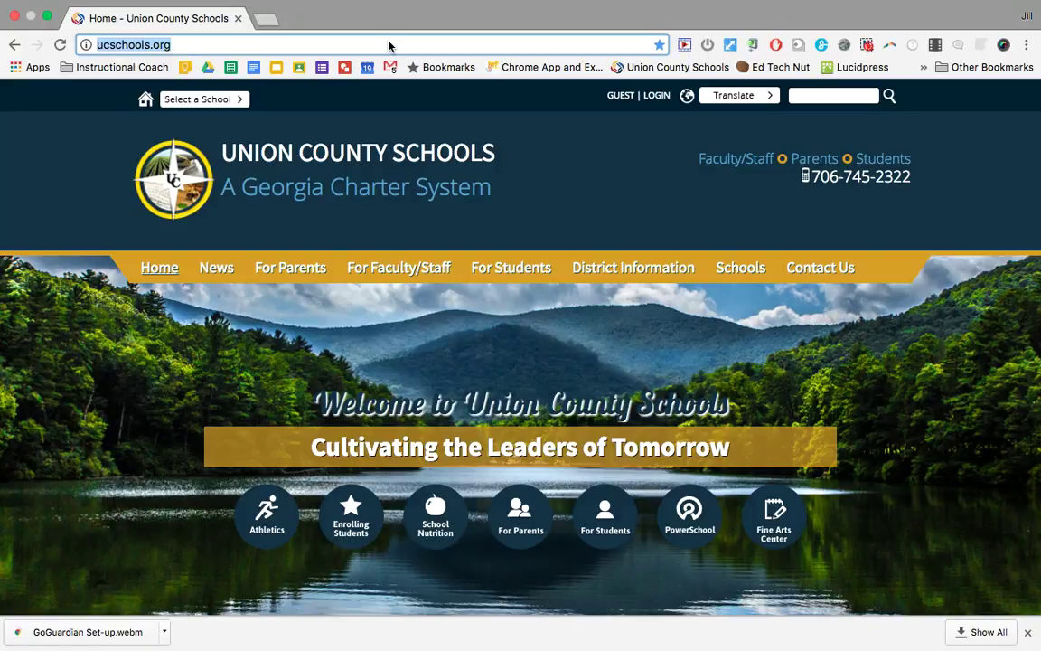
{"action": "type", "text": "teacher"}
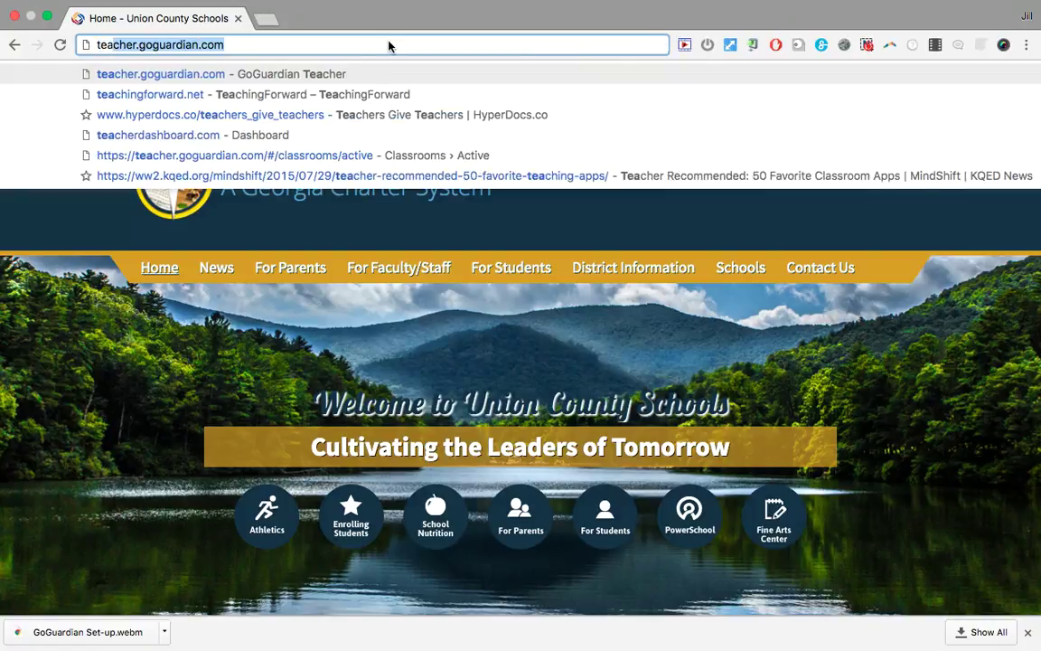
{"action": "left_click", "coordinate": [306, 78]}
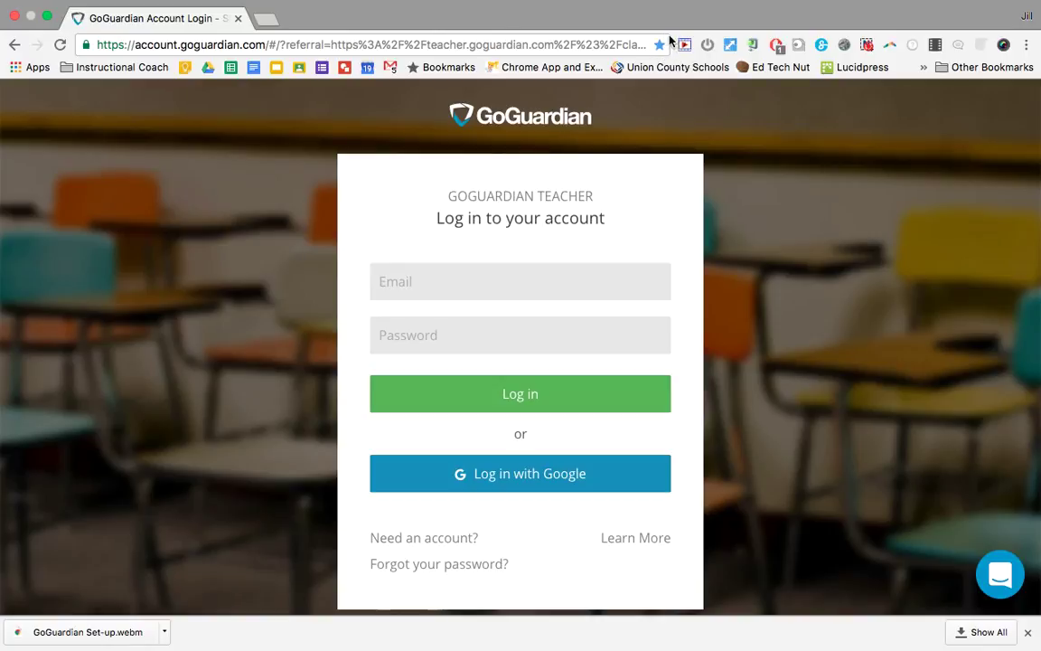
- Bookmark the GoGuardian login page in the Bookmarks Bar folder and check the saved entry among the overflow bookmarks
{"action": "left_click", "coordinate": [661, 45]}
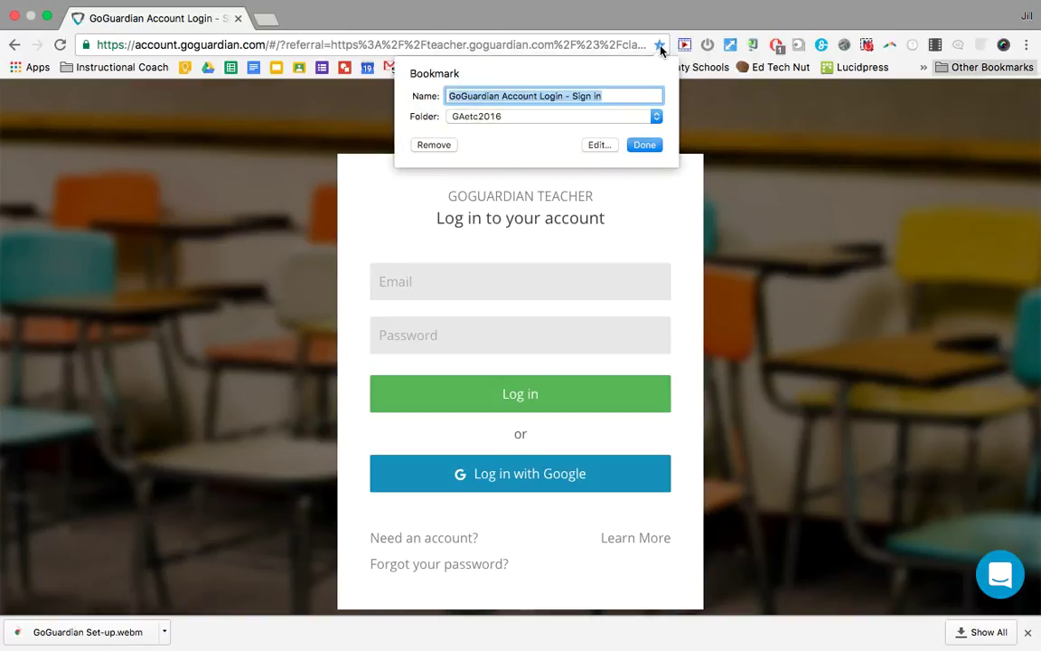
{"action": "left_click", "coordinate": [611, 121]}
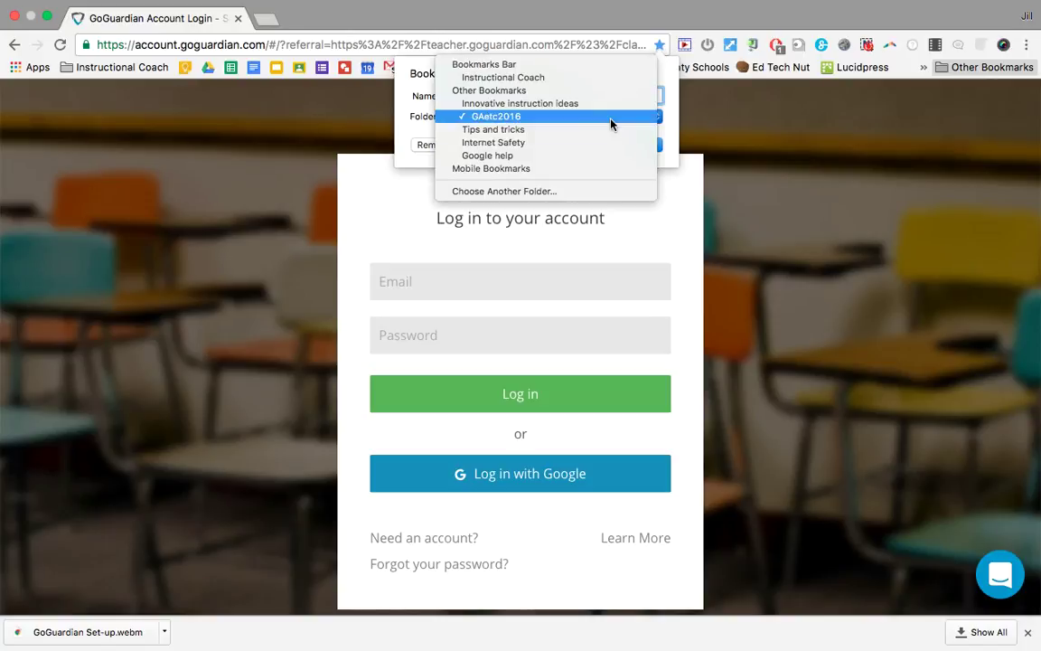
{"action": "left_click", "coordinate": [590, 65]}
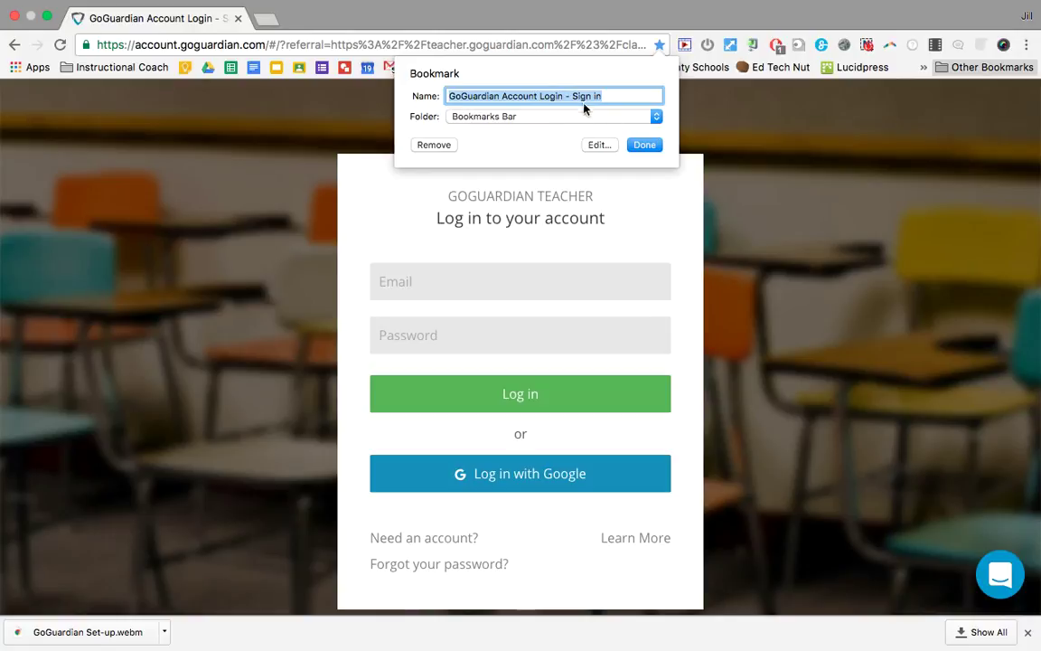
{"action": "left_click", "coordinate": [644, 146]}
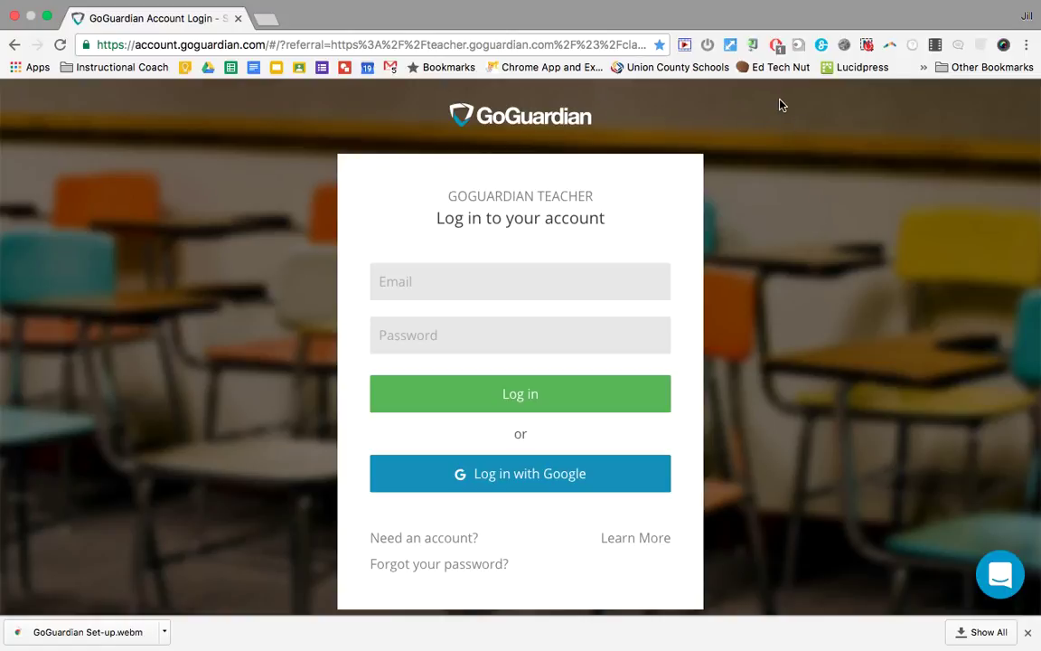
{"action": "left_click", "coordinate": [924, 68]}
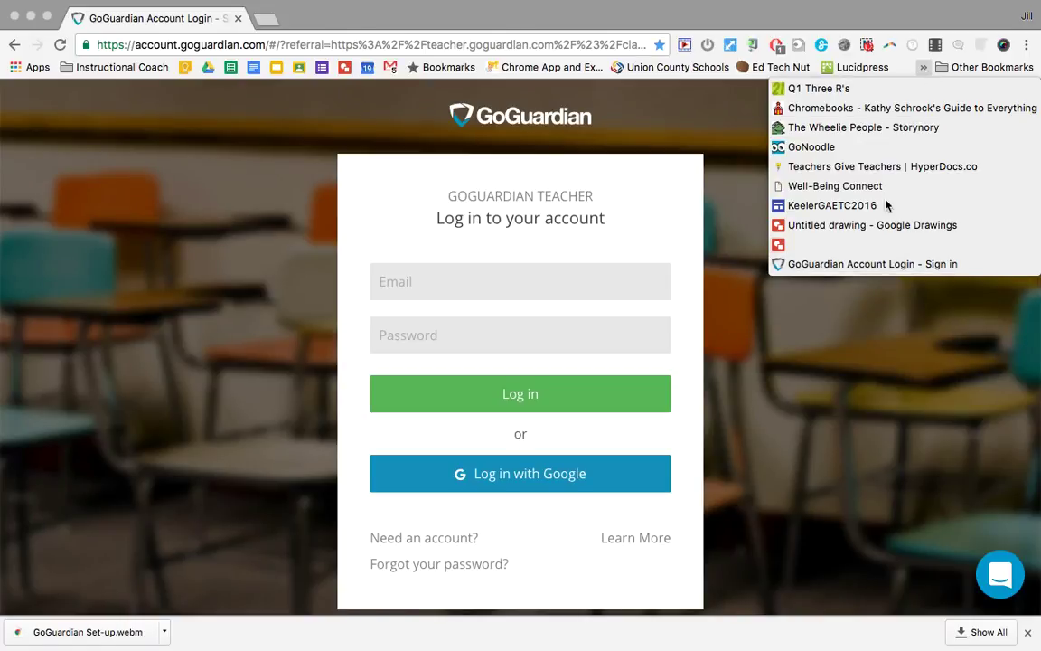
{"action": "left_click", "coordinate": [757, 344]}
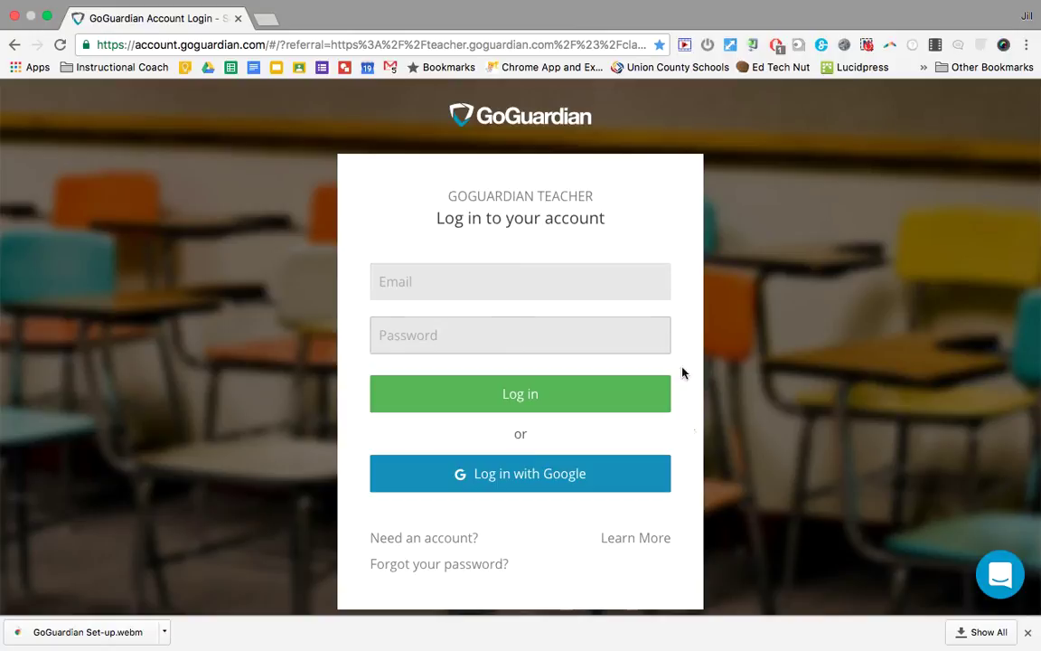
- Log in with the Google account and add the existing Google classroom "Sample Class for GoG"
{"action": "left_click", "coordinate": [556, 480]}
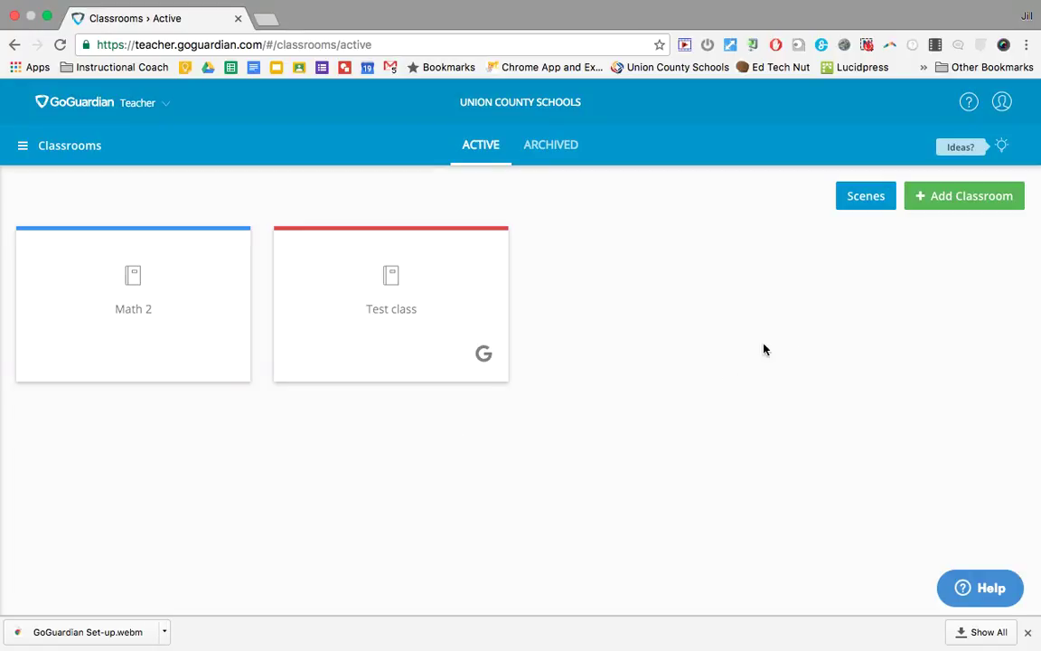
{"action": "left_click", "coordinate": [971, 199]}
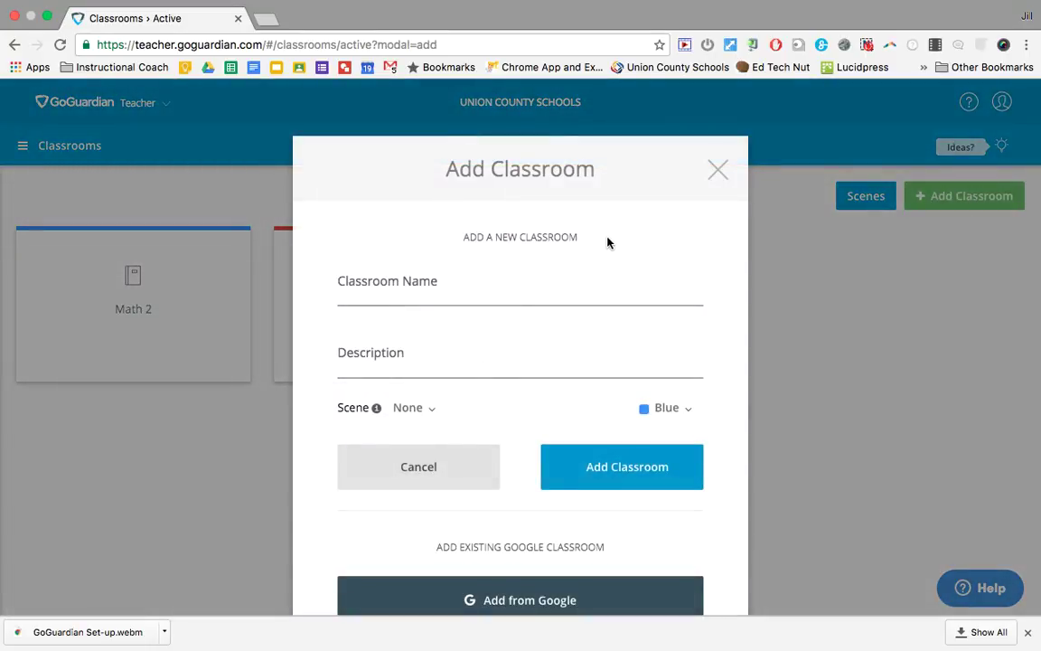
{"action": "scroll", "coordinate": [606, 241], "scroll_direction": "down", "scroll_amount": 2}
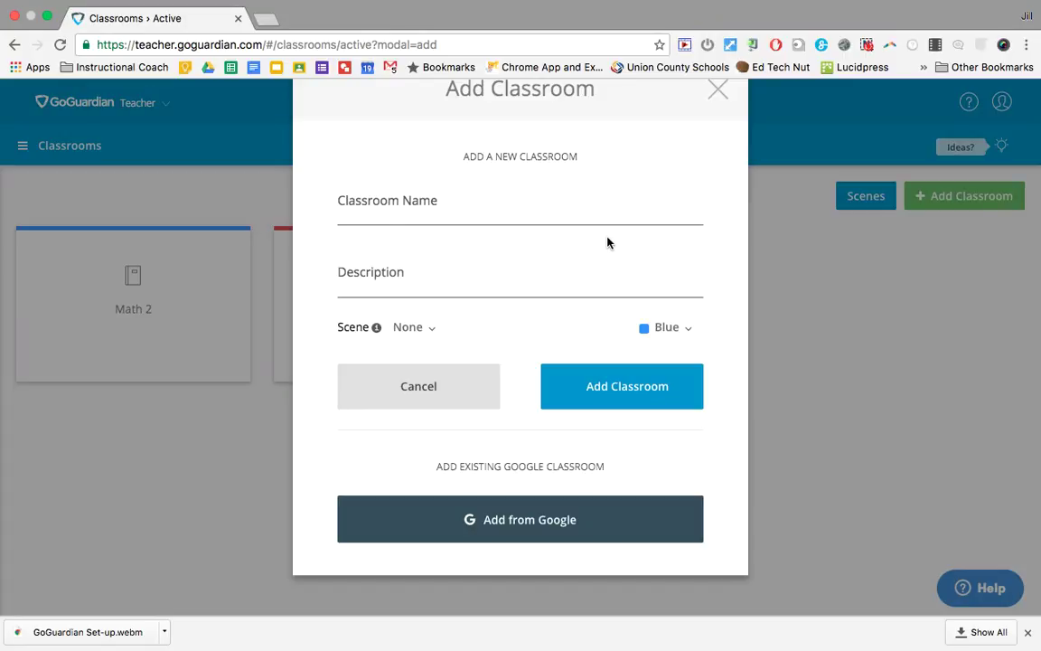
{"action": "left_click", "coordinate": [500, 525]}
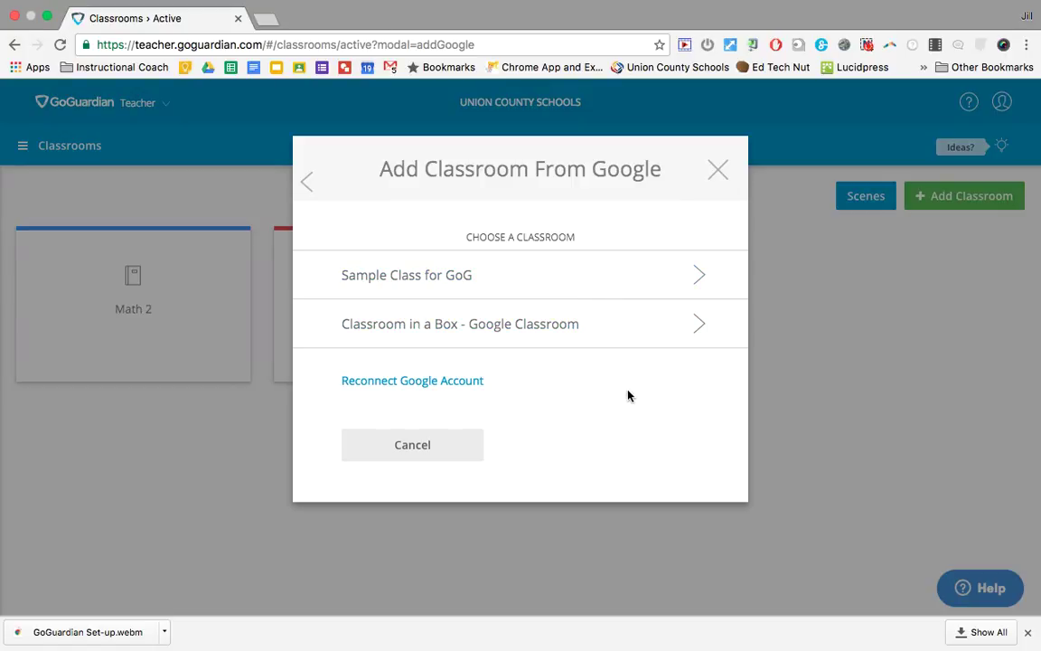
{"action": "left_click", "coordinate": [490, 279]}
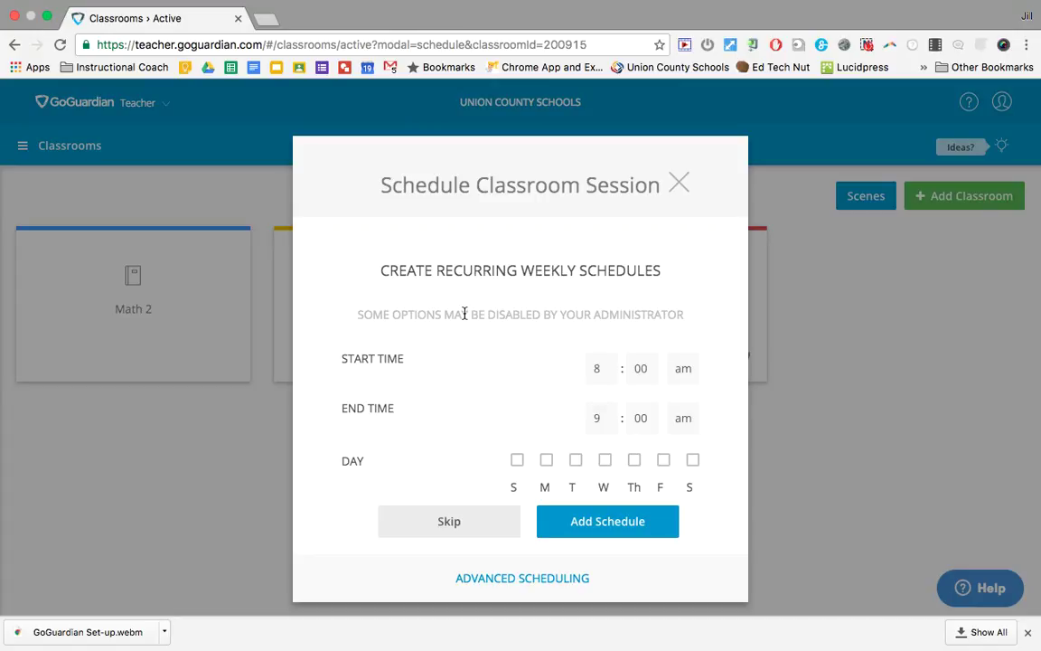
- Skip the recurring weekly schedule for the new classroom and sync its students from Google
{"action": "left_click", "coordinate": [446, 524]}
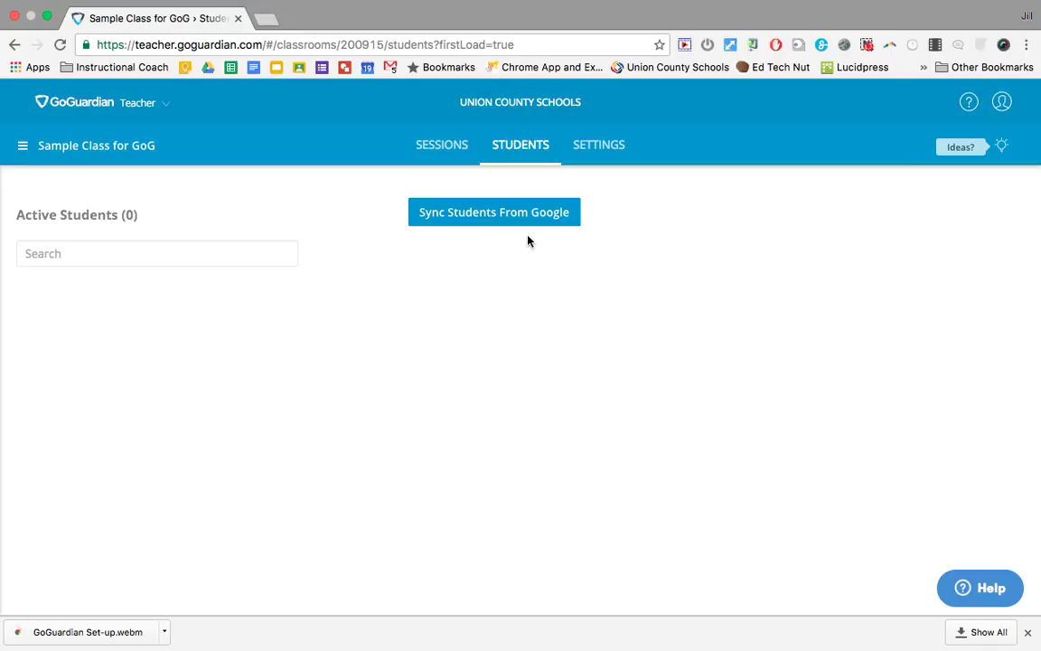
{"action": "left_click", "coordinate": [497, 222]}
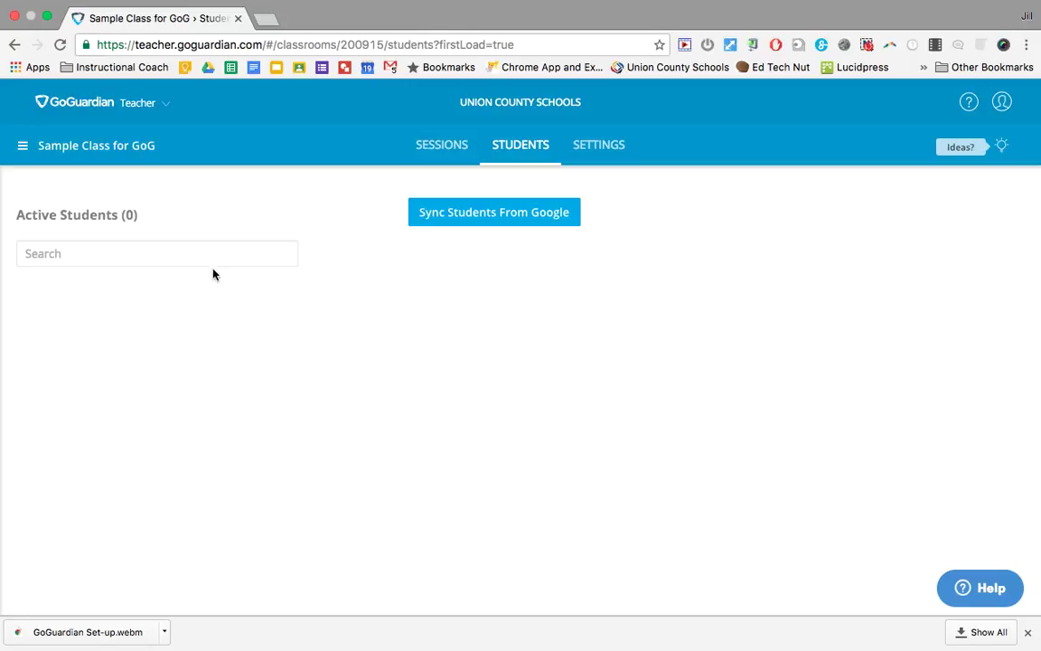
- Look at the sessions page of "Sample Class for GoG" from the classroom overview and return to all classrooms
{"action": "left_click", "coordinate": [23, 146]}
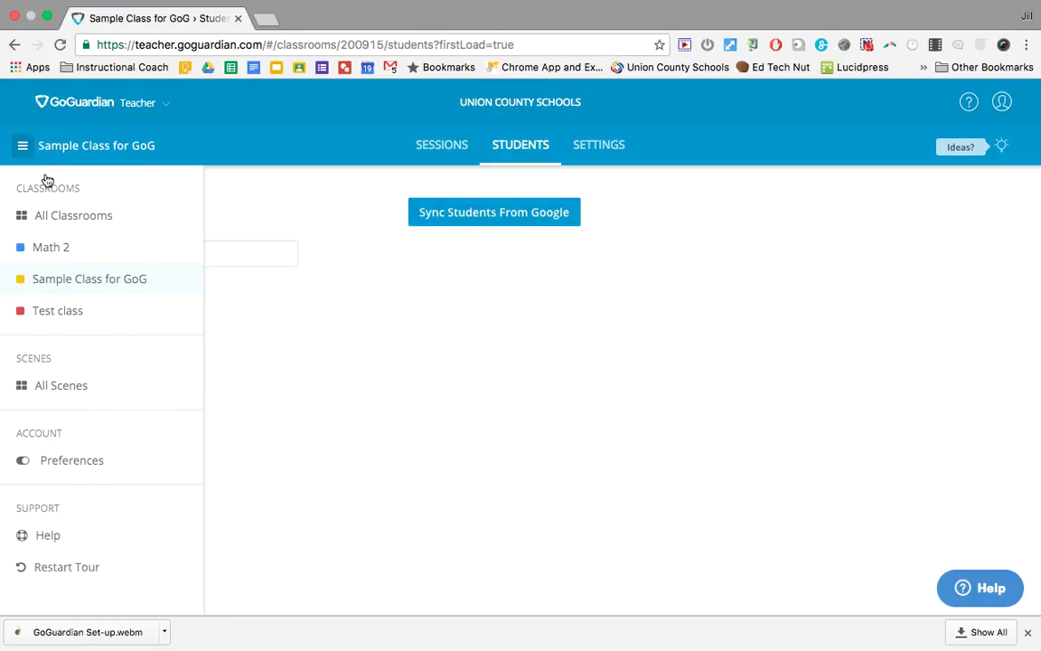
{"action": "left_click", "coordinate": [67, 220]}
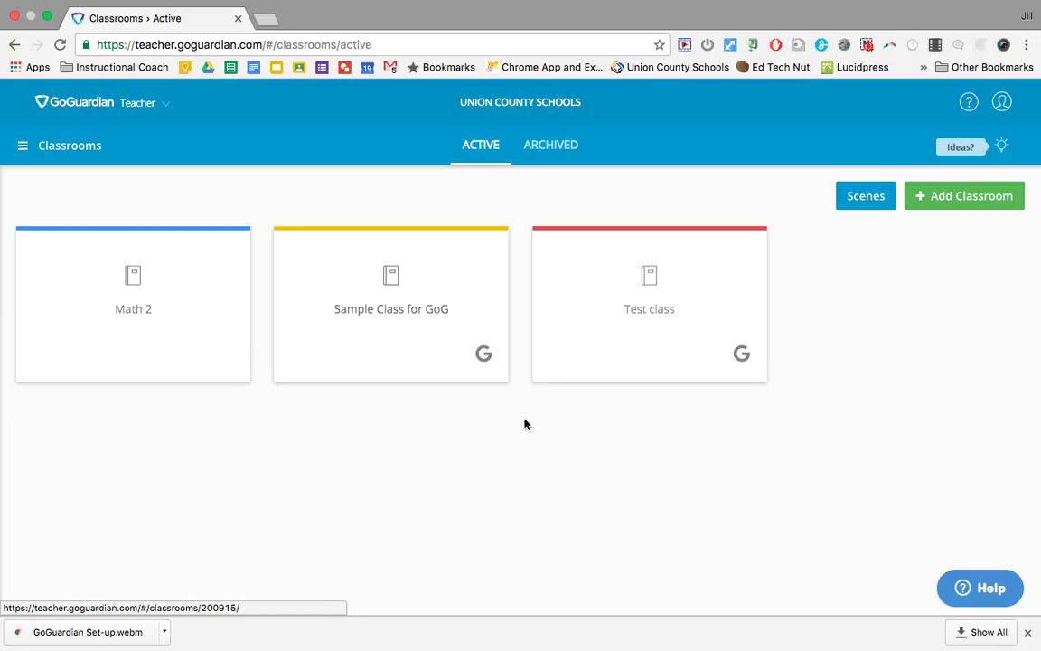
{"action": "left_click", "coordinate": [388, 312]}
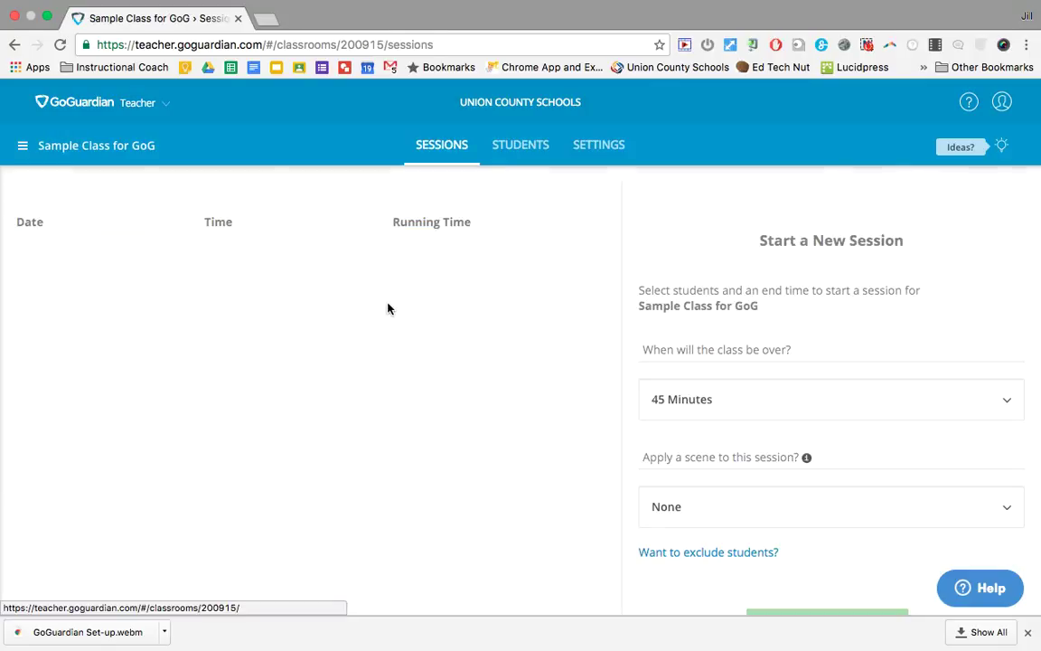
{"action": "left_click", "coordinate": [22, 146]}
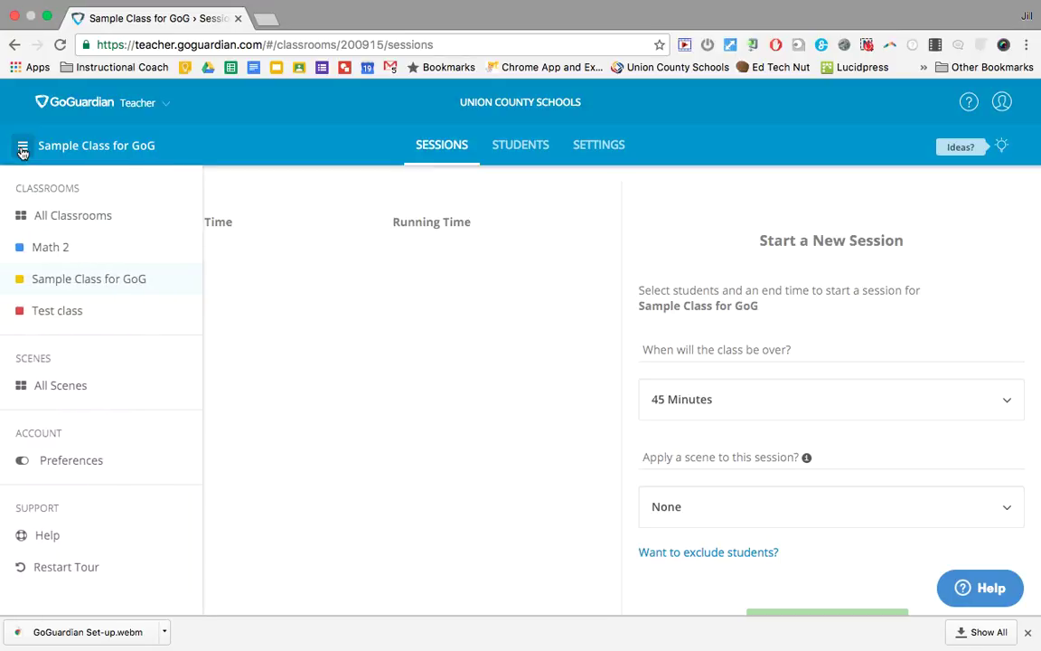
{"action": "left_click", "coordinate": [54, 218]}
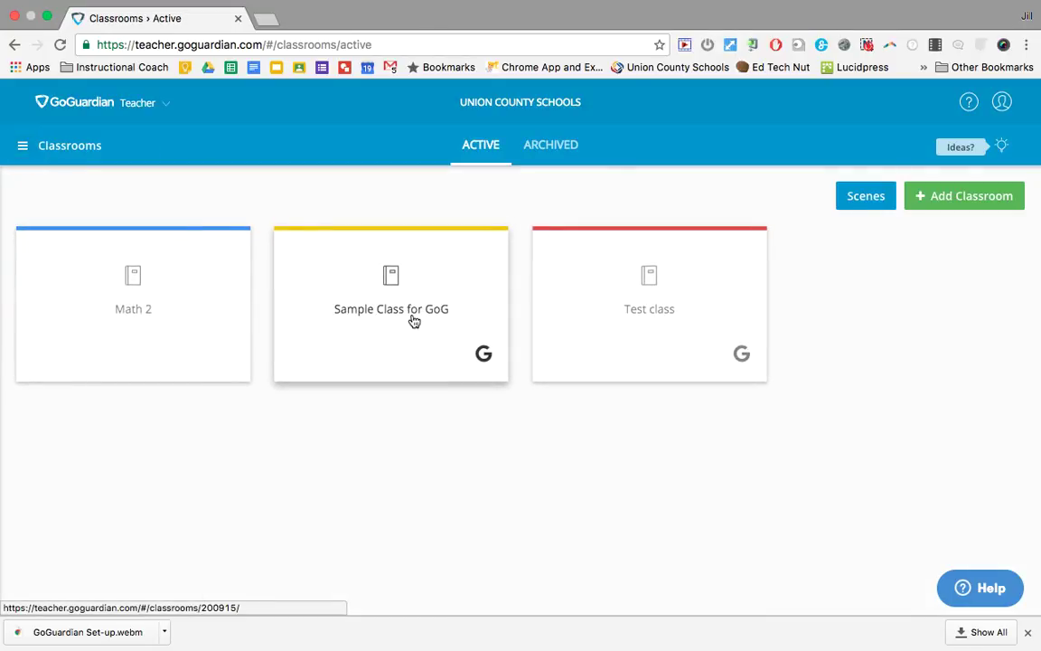
- Create a new scene and name it "Math Scene"
{"action": "left_click", "coordinate": [866, 197]}
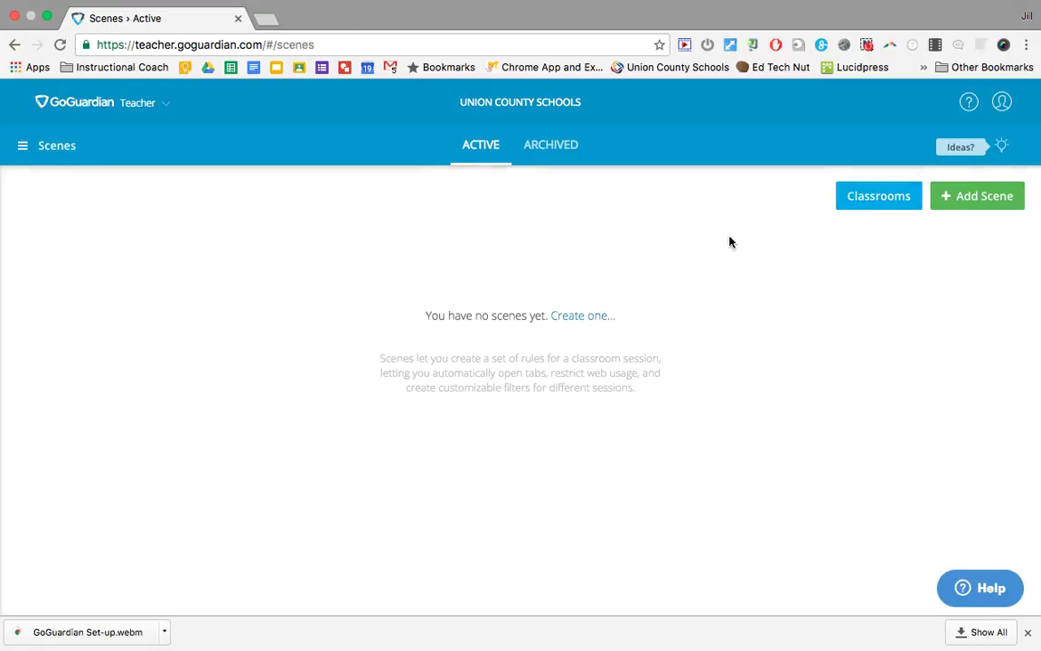
{"action": "left_click", "coordinate": [584, 318]}
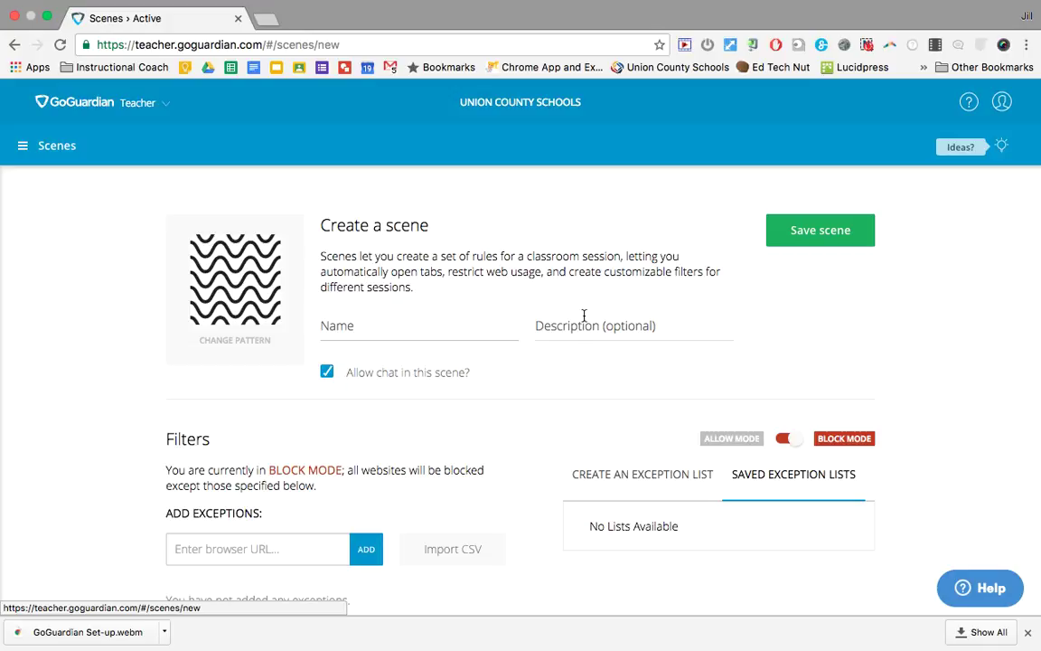
{"action": "left_click", "coordinate": [340, 329]}
{"action": "type", "text": "M"}
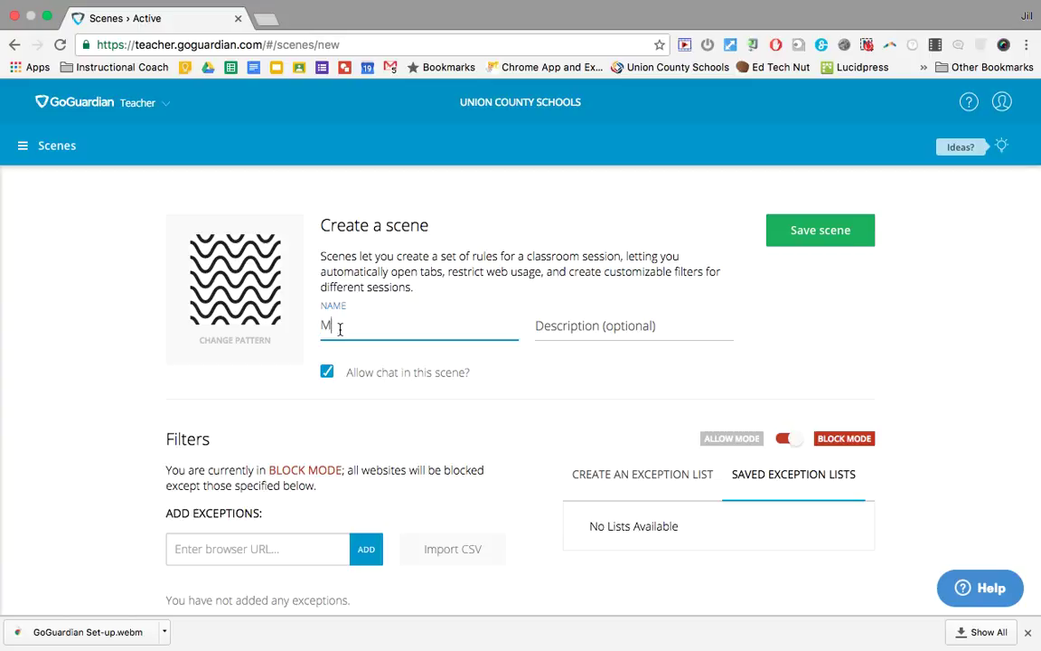
{"action": "type", "text": "ath Scene"}
{"action": "scroll", "coordinate": [417, 397], "scroll_direction": "down", "scroll_amount": 2}
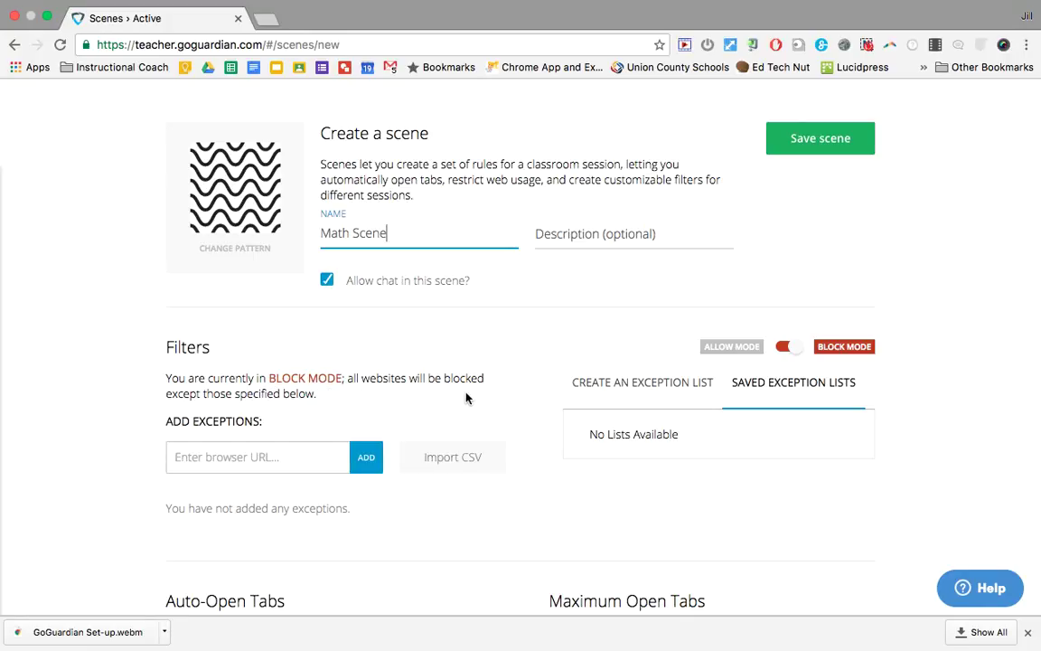
{"action": "left_click", "coordinate": [282, 460]}
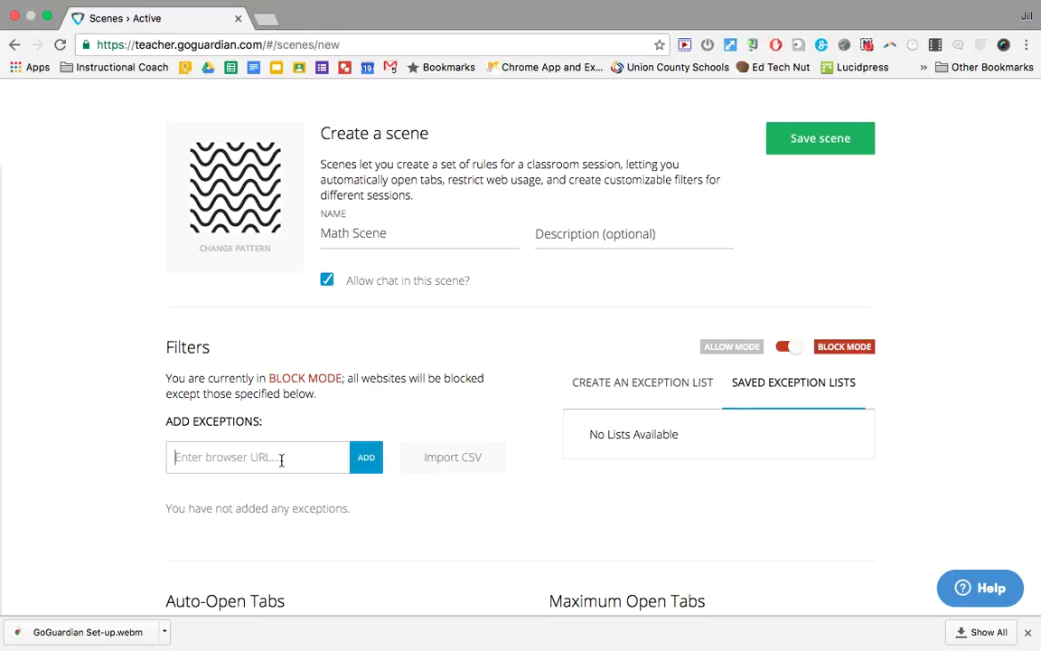
{"action": "left_click", "coordinate": [786, 350]}
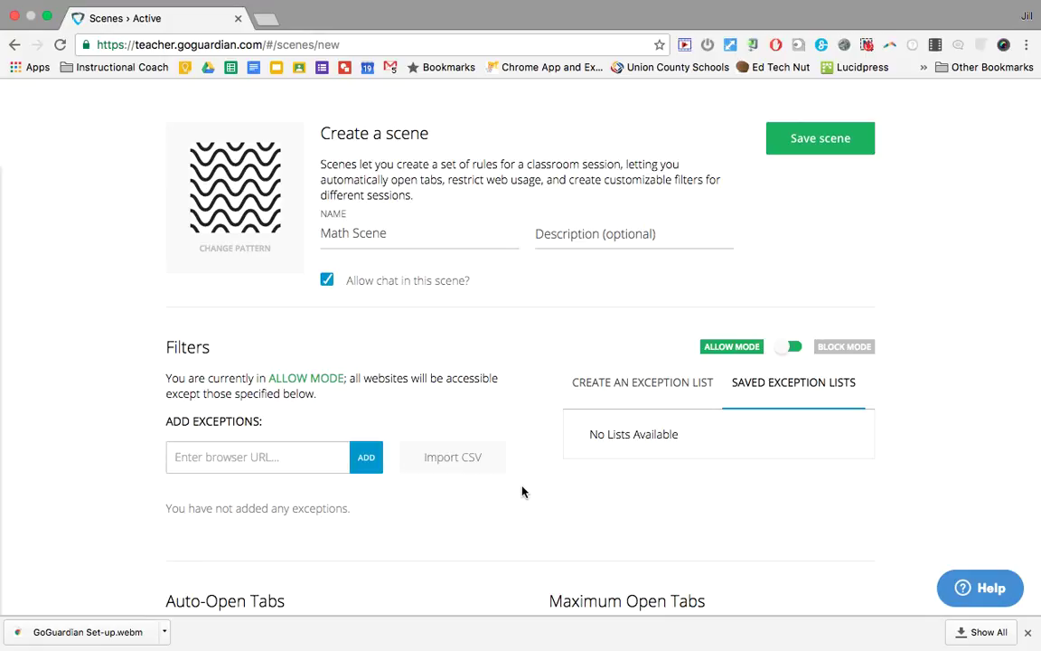
{"action": "scroll", "coordinate": [522, 492], "scroll_direction": "down", "scroll_amount": 3}
{"action": "scroll", "coordinate": [523, 492], "scroll_direction": "down", "scroll_amount": 2}
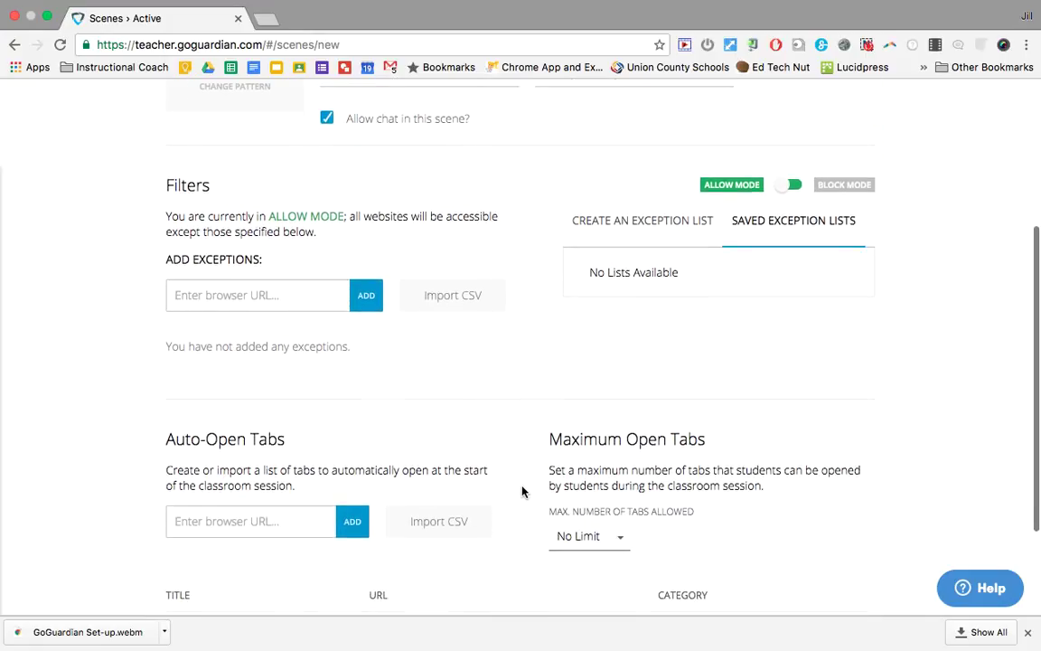
{"action": "left_click", "coordinate": [266, 291]}
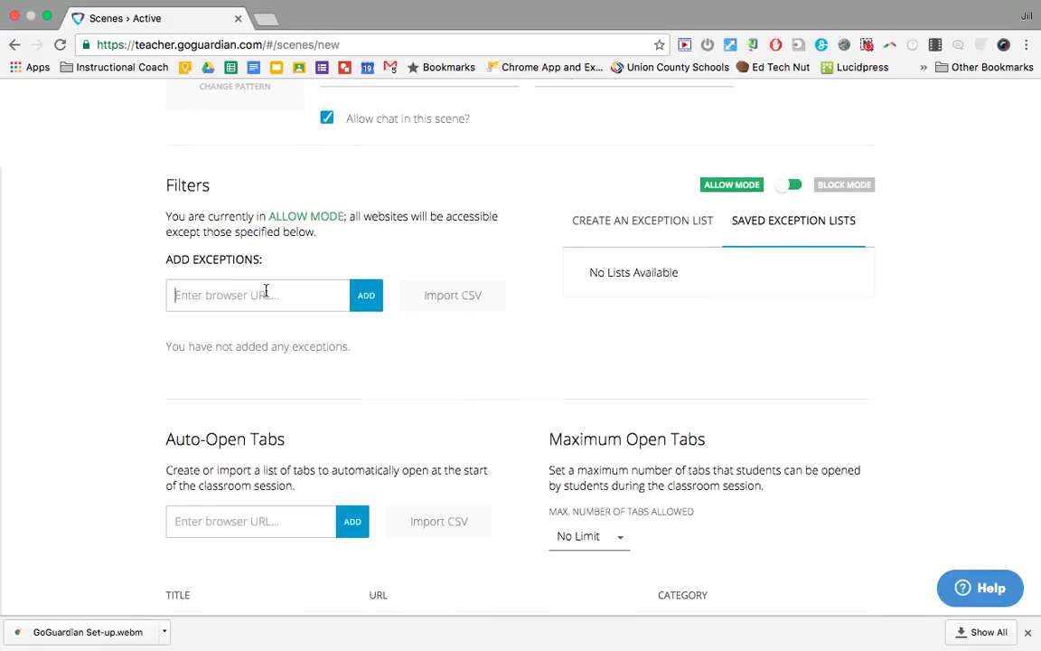
{"action": "type", "text": "www.facebook.com"}
{"action": "left_click", "coordinate": [367, 297]}
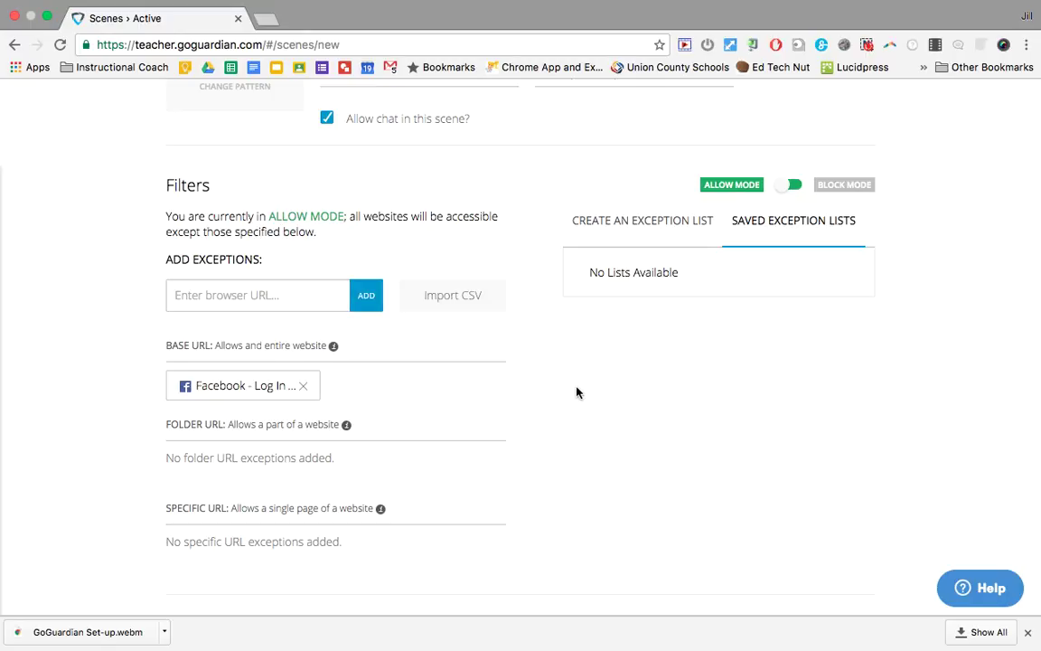
{"action": "scroll", "coordinate": [577, 393], "scroll_direction": "down", "scroll_amount": 3}
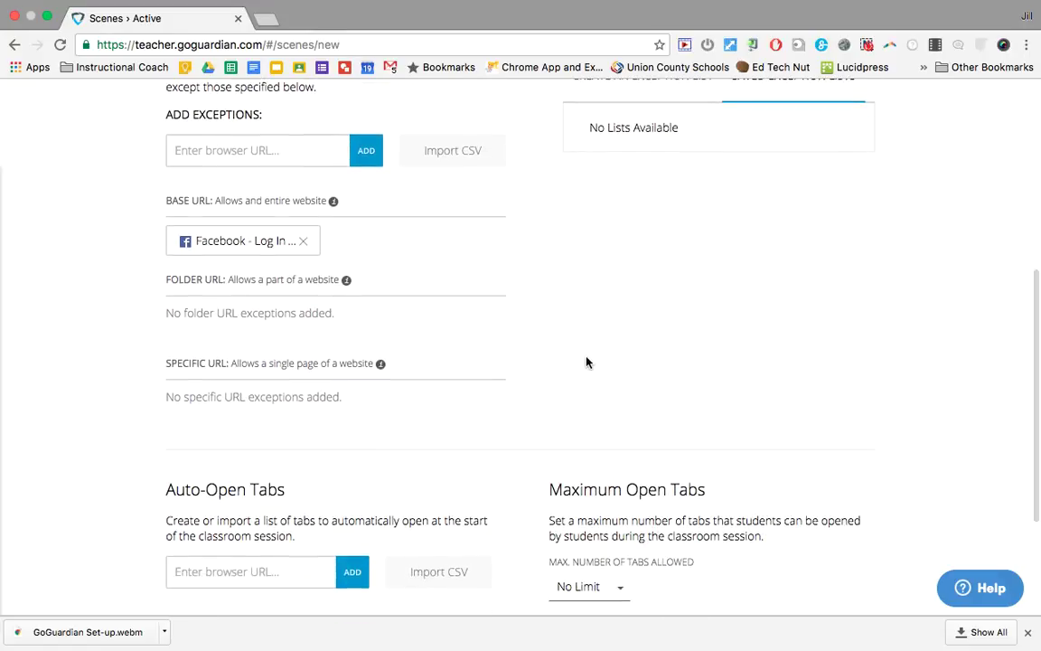
{"action": "scroll", "coordinate": [585, 344], "scroll_direction": "down", "scroll_amount": 3}
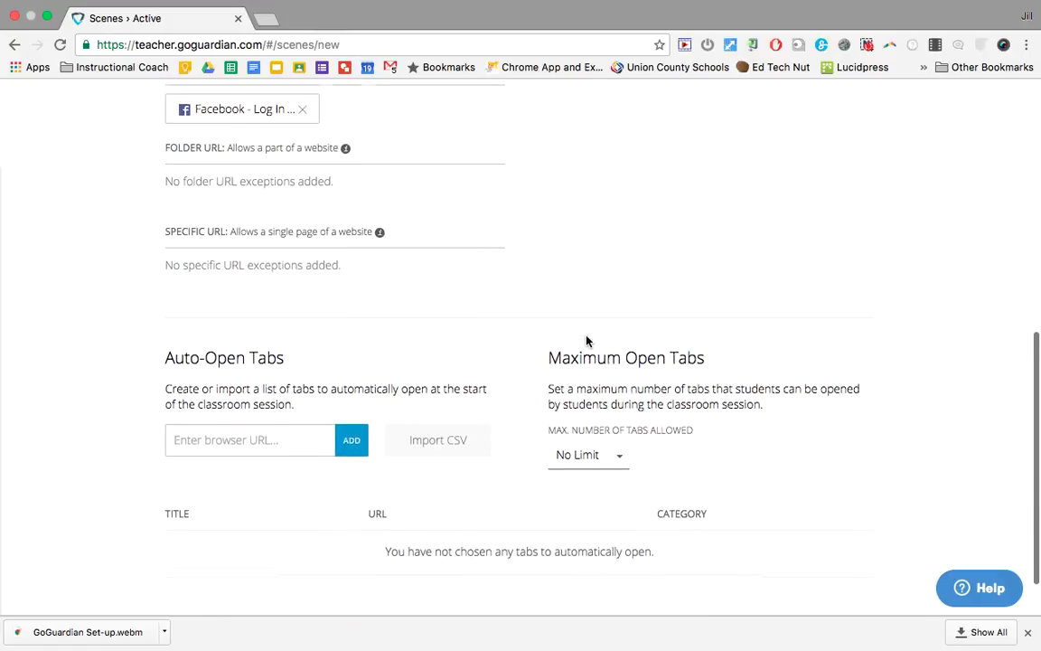
{"action": "scroll", "coordinate": [585, 341], "scroll_direction": "down", "scroll_amount": 1}
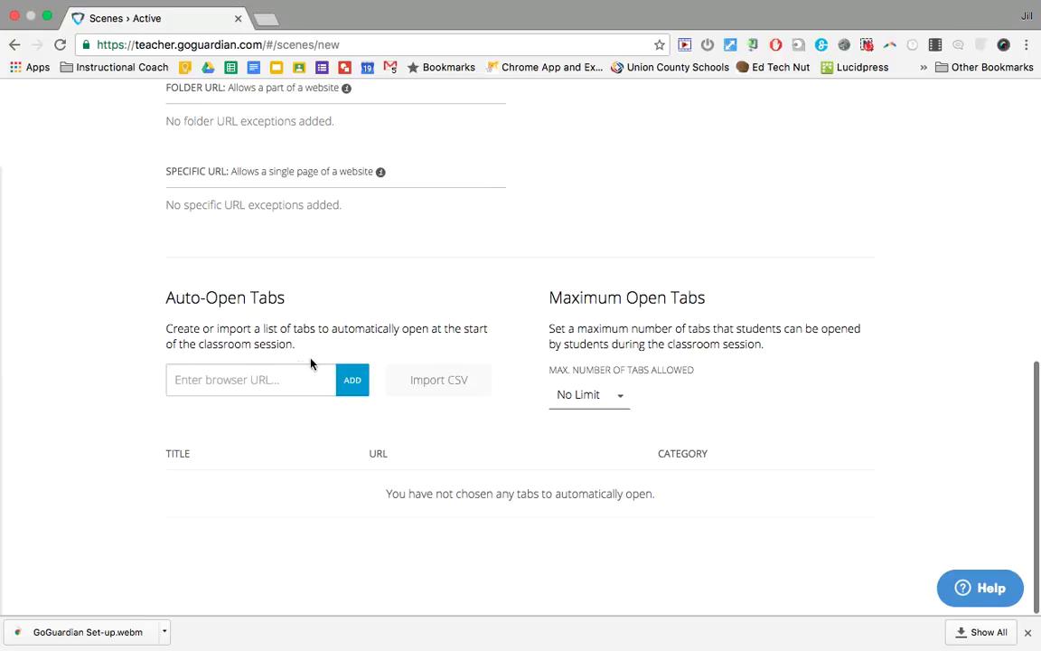
{"action": "left_click", "coordinate": [286, 379]}
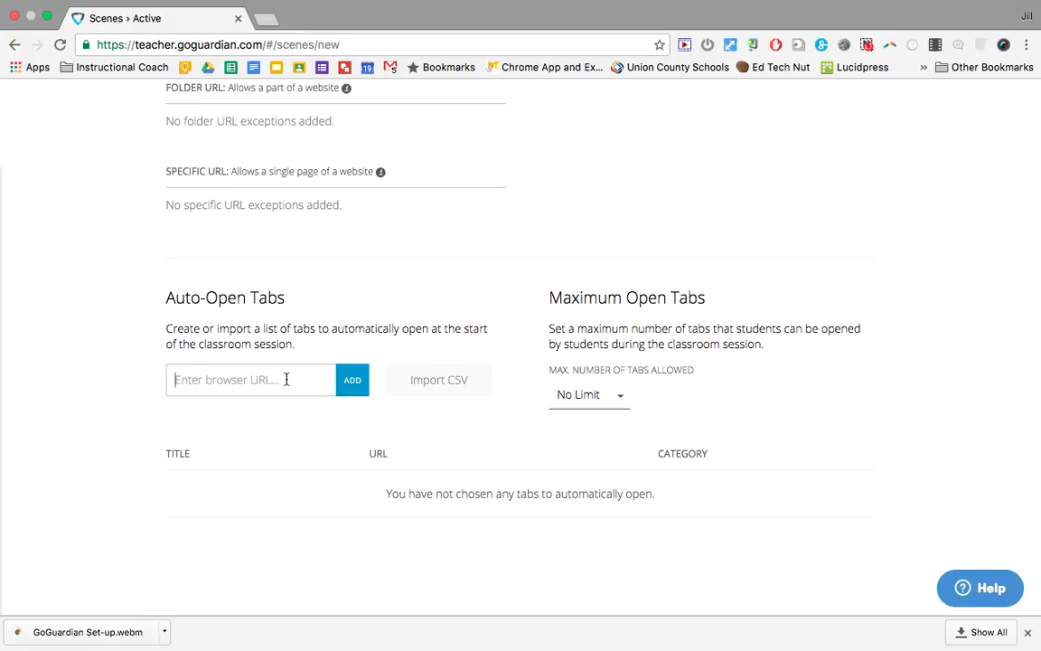
{"action": "type", "text": "uc"}
{"action": "type", "text": "chools.org"}
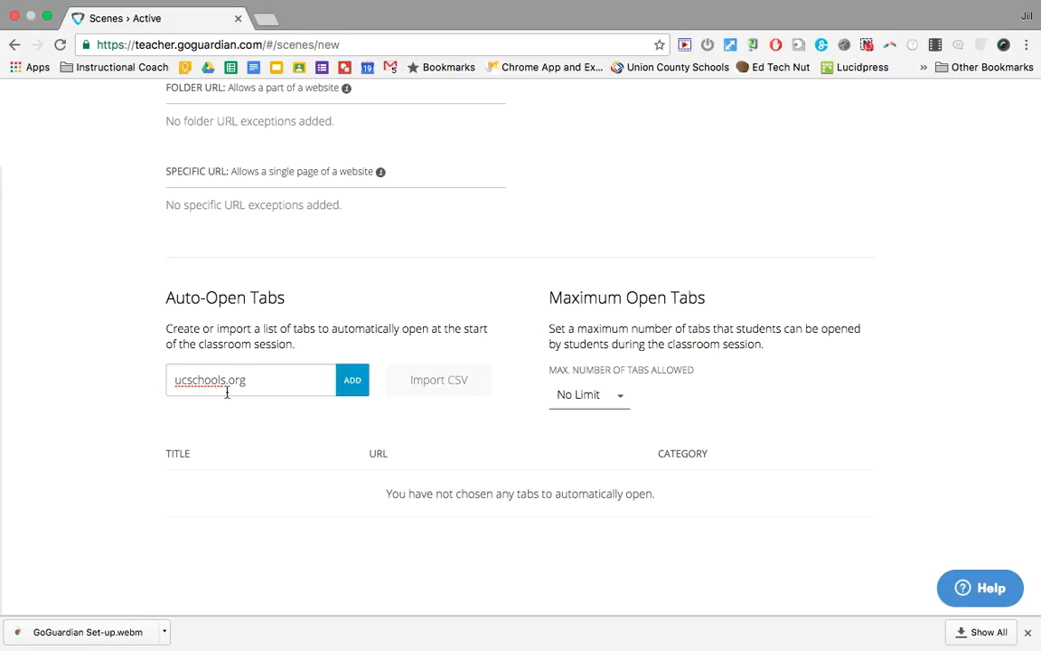
{"action": "left_click", "coordinate": [176, 380]}
{"action": "type", "text": "www."}
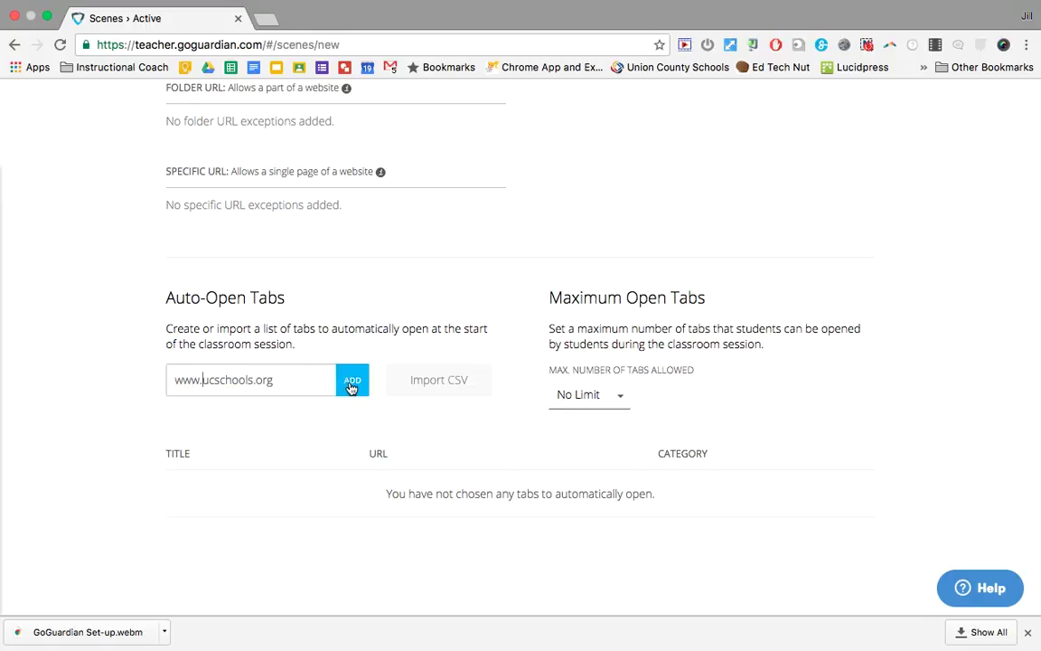
{"action": "left_click", "coordinate": [352, 385]}
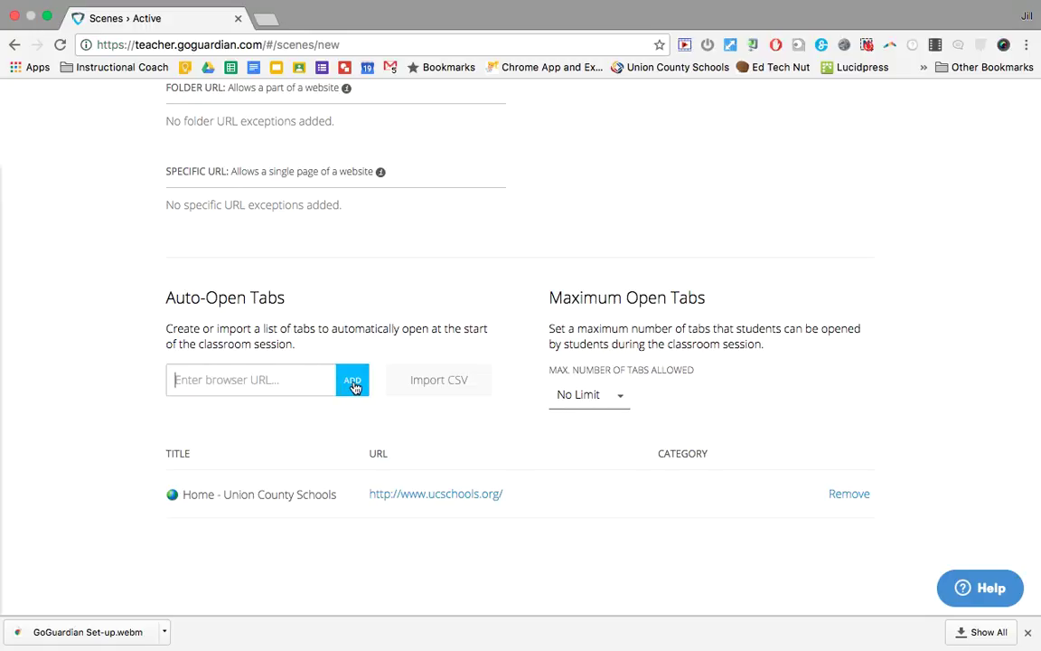
- Look at the pattern choices for the Math Scene and save the scene
{"action": "scroll", "coordinate": [262, 442], "scroll_direction": "down", "scroll_amount": 1}
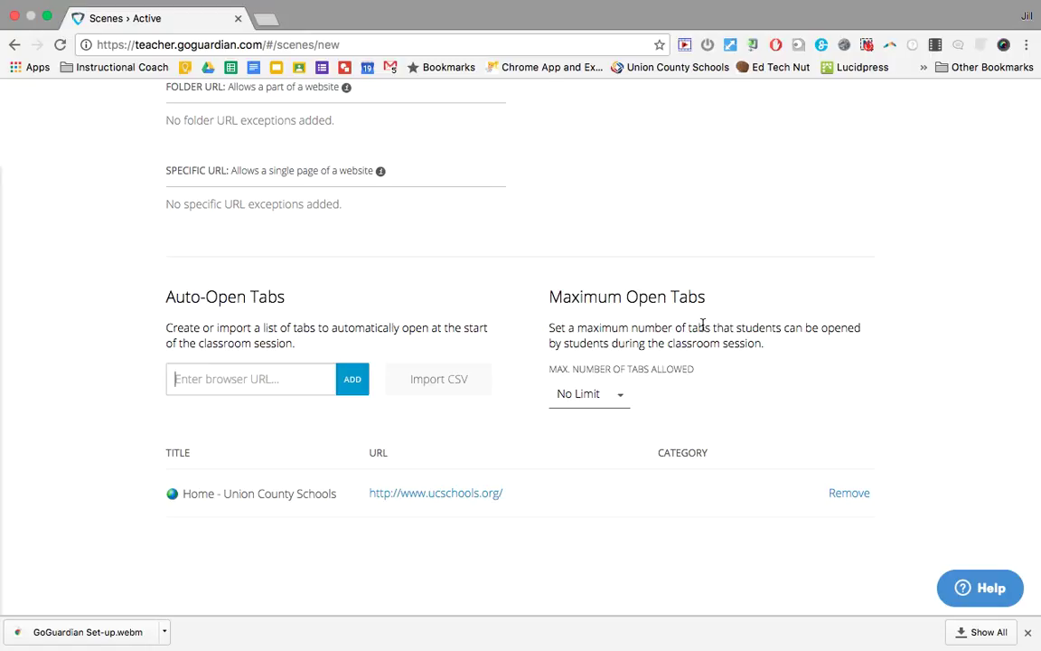
{"action": "scroll", "coordinate": [879, 423], "scroll_direction": "up", "scroll_amount": 5}
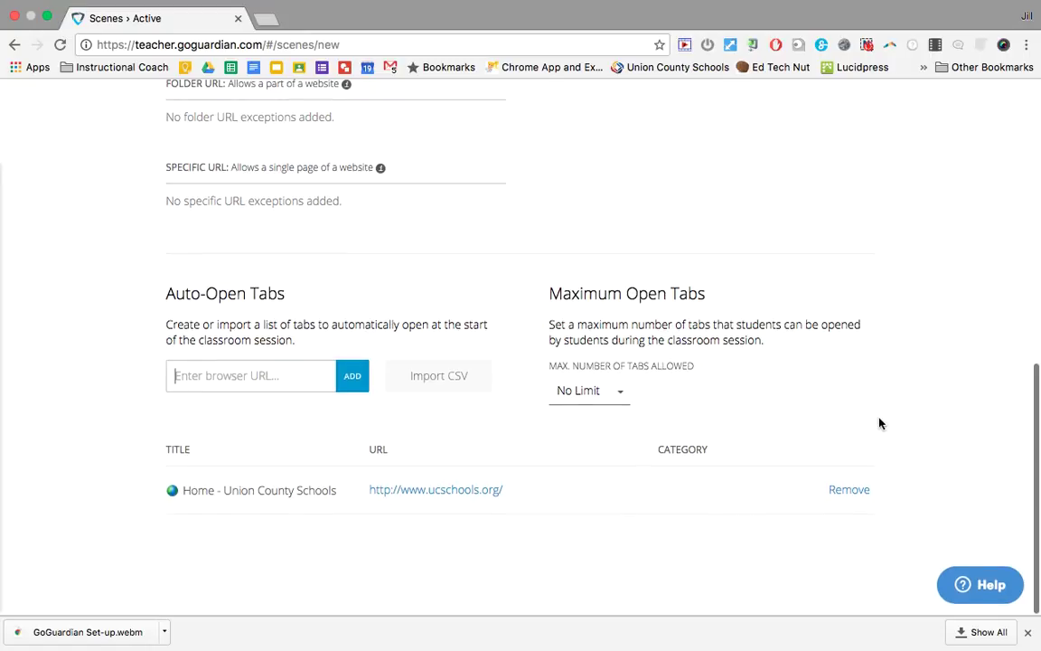
{"action": "scroll", "coordinate": [880, 423], "scroll_direction": "up", "scroll_amount": 3}
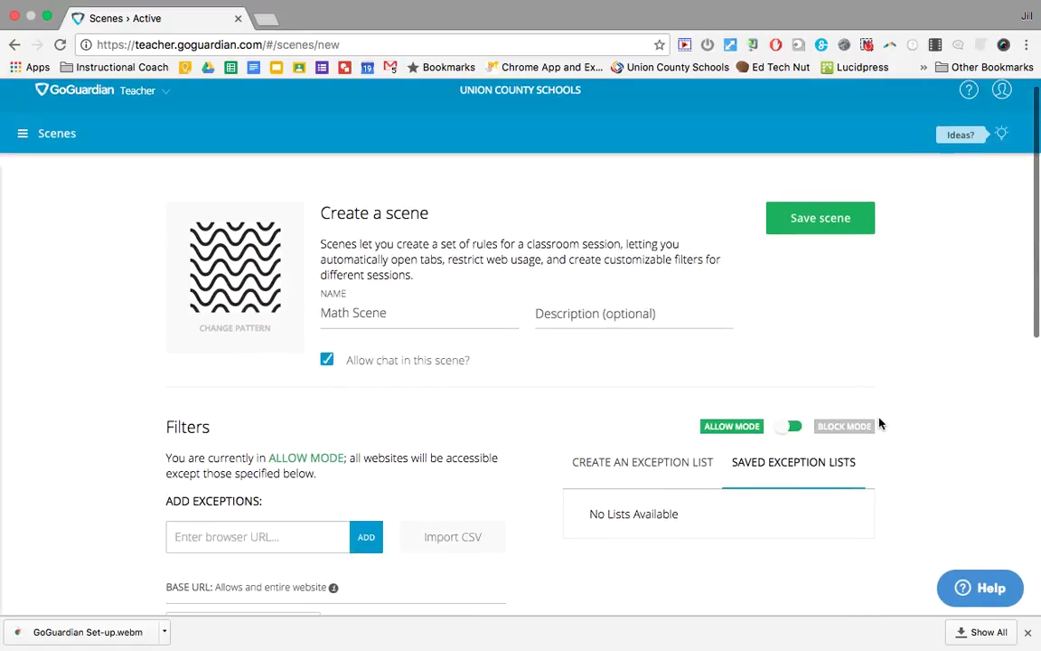
{"action": "left_click", "coordinate": [234, 332]}
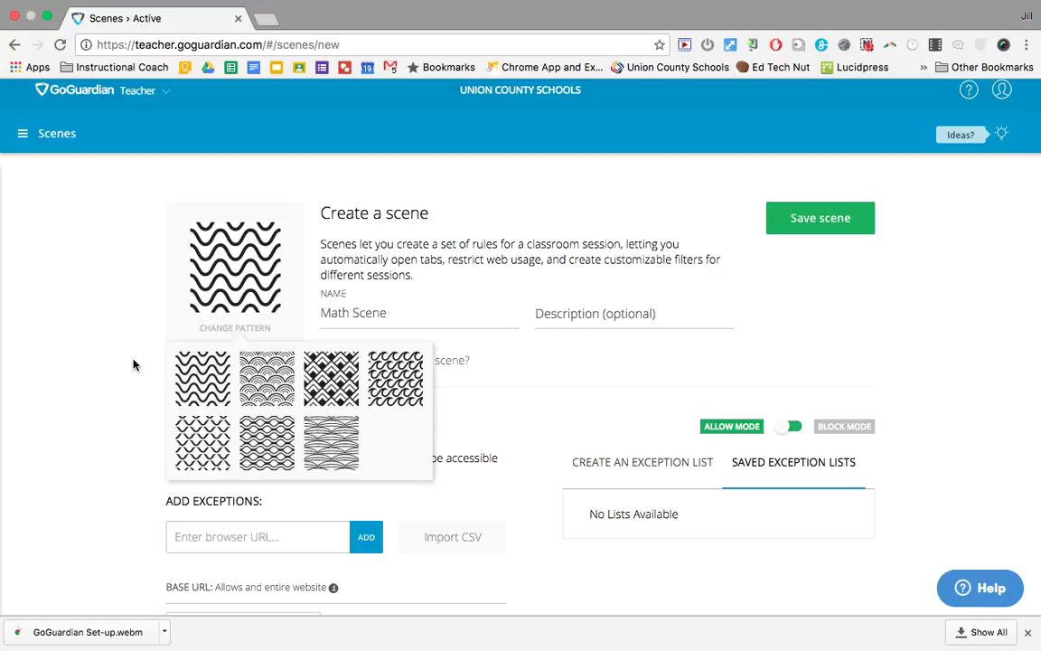
{"action": "left_click", "coordinate": [818, 223]}
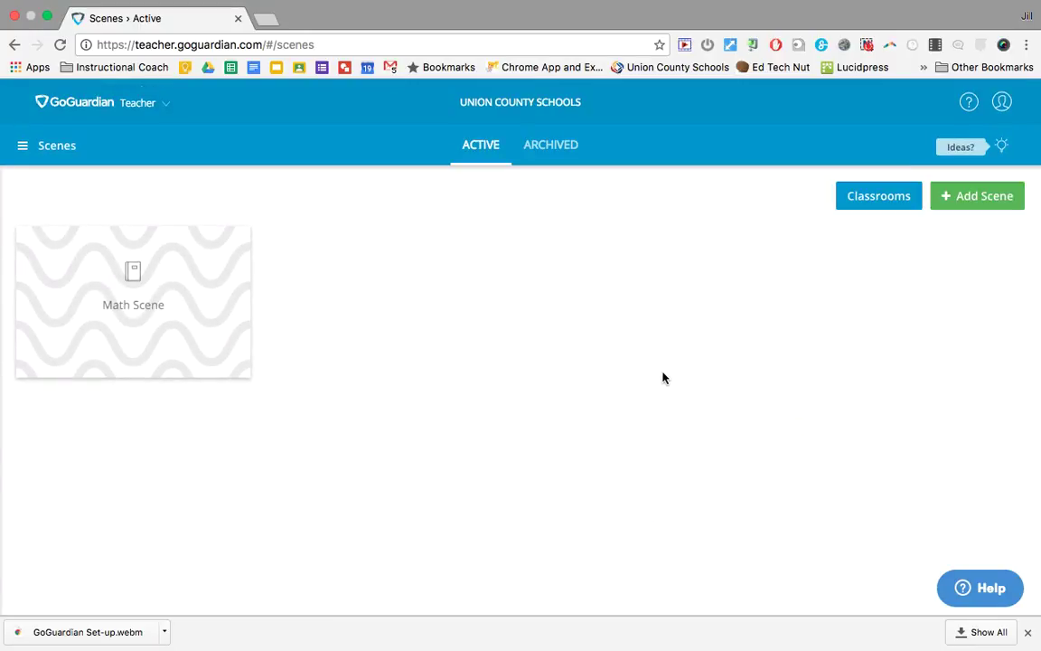
- Return to all classrooms and open the Math 2 classroom
{"action": "left_click", "coordinate": [22, 145]}
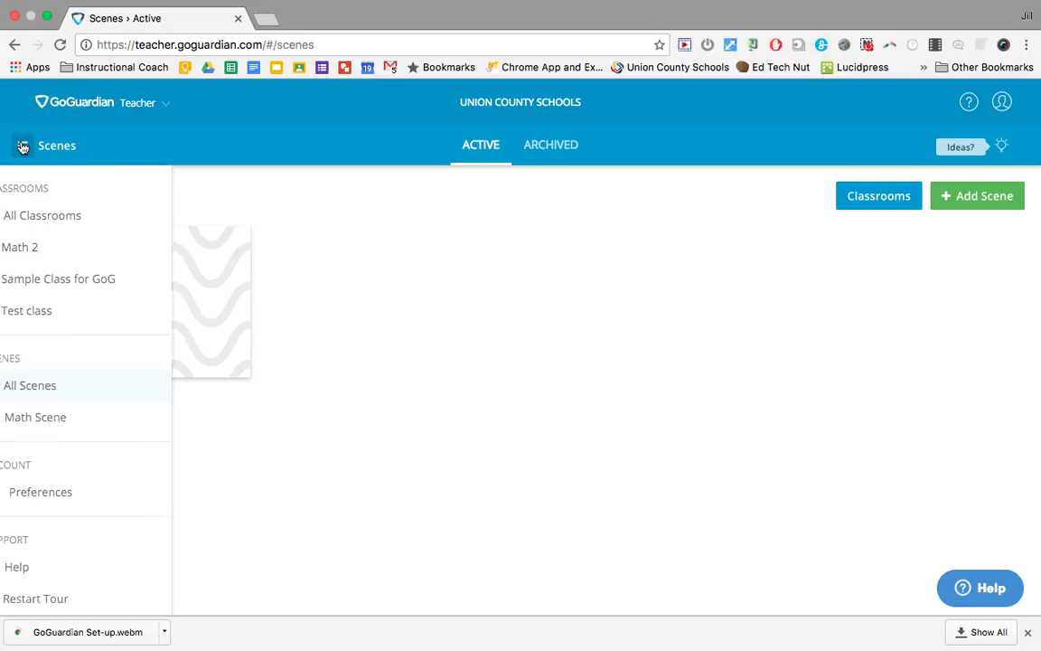
{"action": "left_click", "coordinate": [70, 217]}
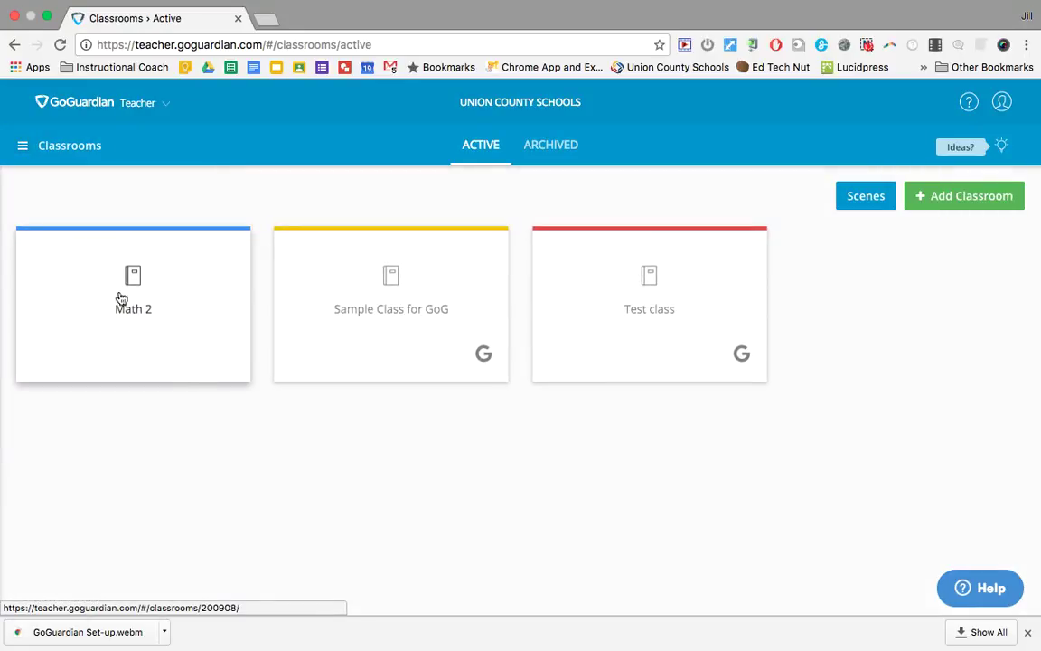
{"action": "left_click", "coordinate": [190, 313]}
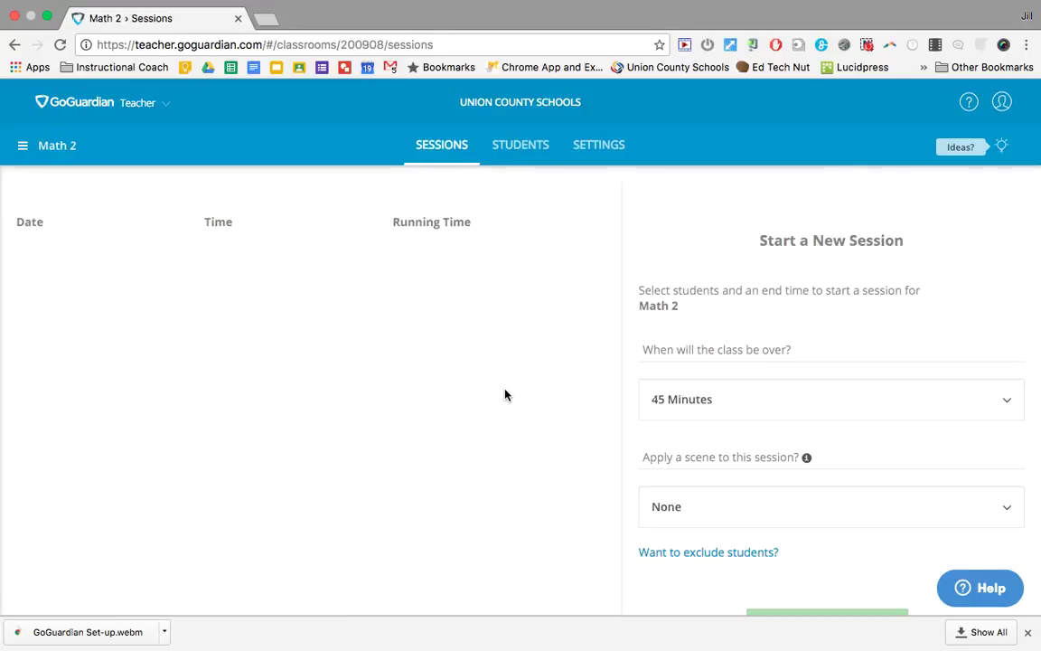
- Set the new Math 2 session's duration to 1 hour and apply the Math Scene to it
{"action": "scroll", "coordinate": [892, 284], "scroll_direction": "down", "scroll_amount": 2}
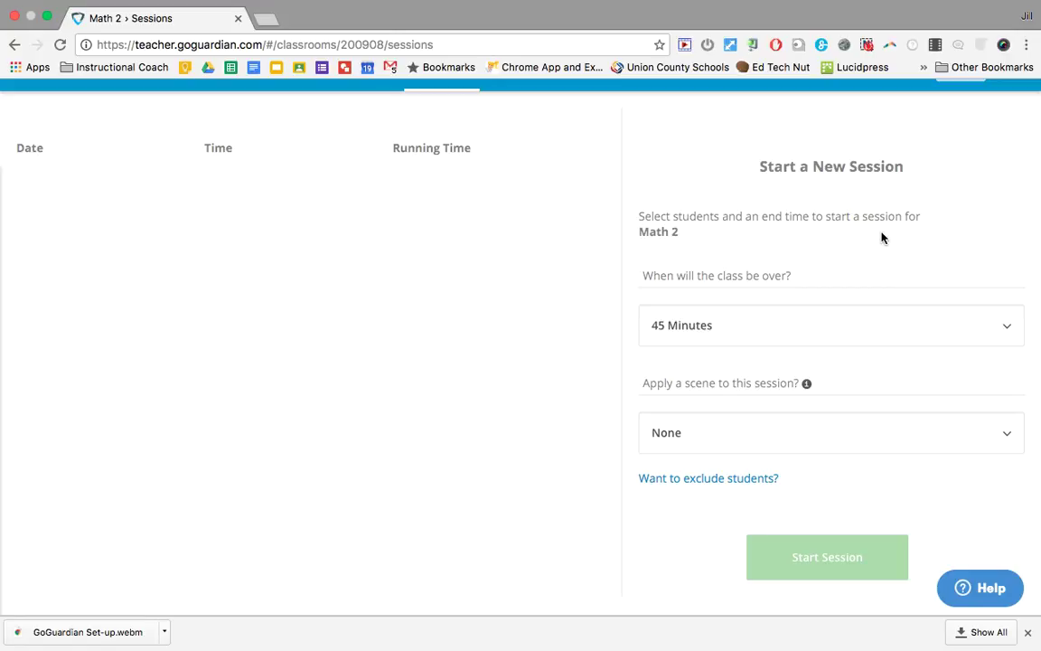
{"action": "scroll", "coordinate": [882, 237], "scroll_direction": "down", "scroll_amount": 1}
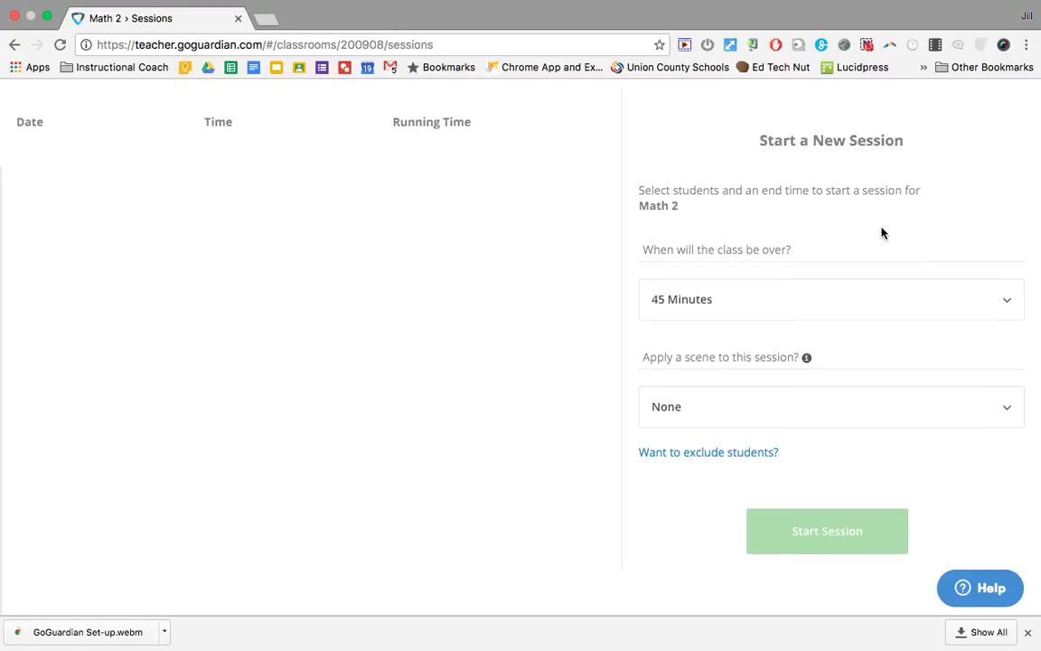
{"action": "left_click", "coordinate": [746, 310]}
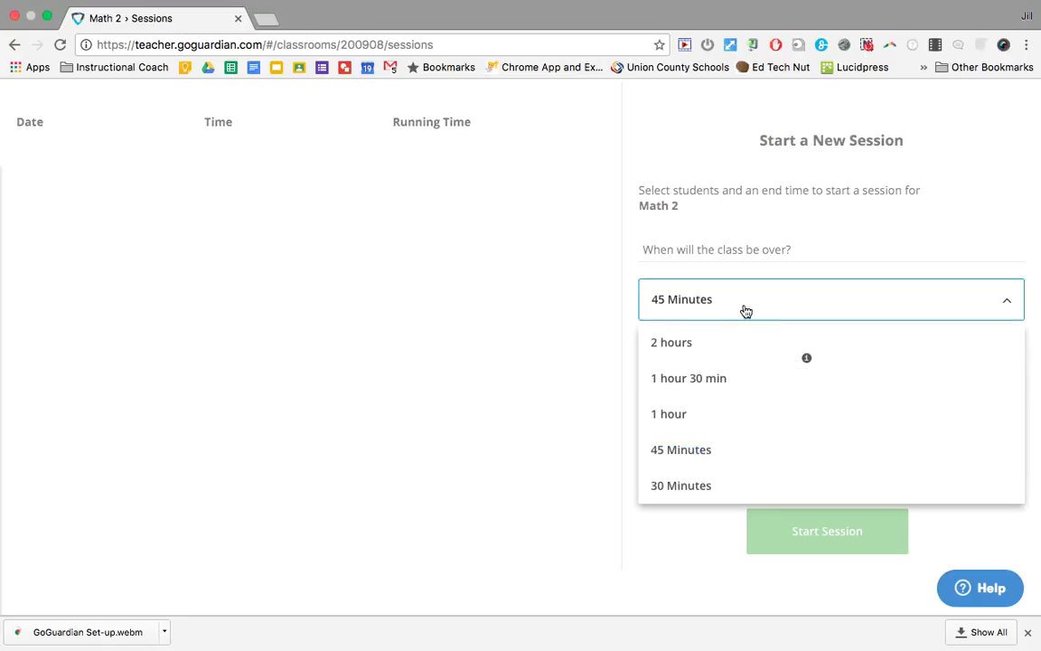
{"action": "left_click", "coordinate": [687, 416]}
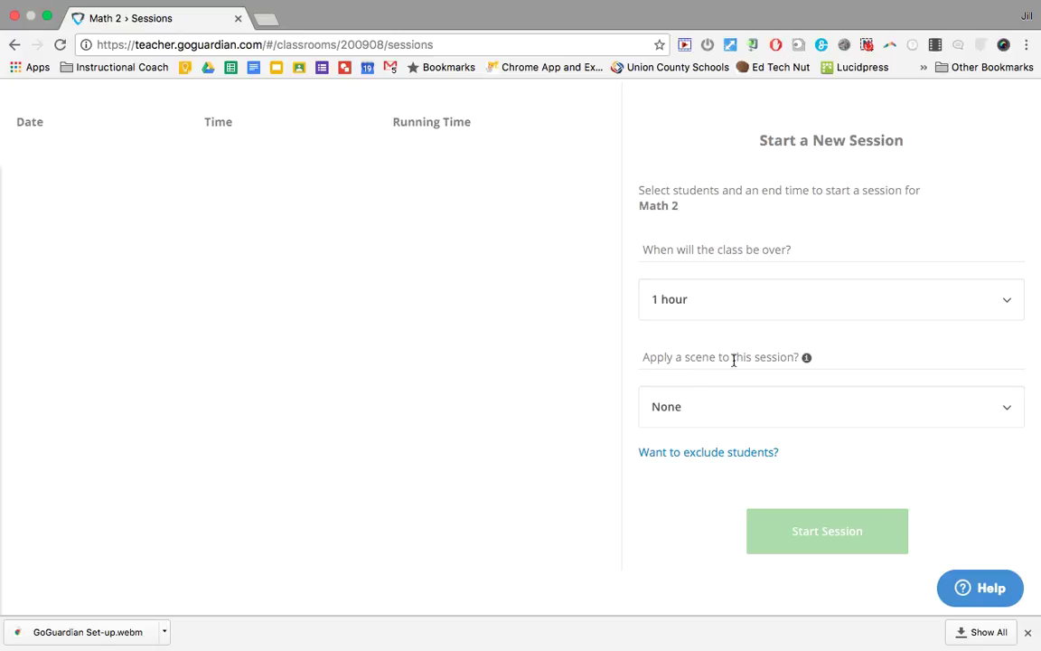
{"action": "left_click", "coordinate": [713, 410]}
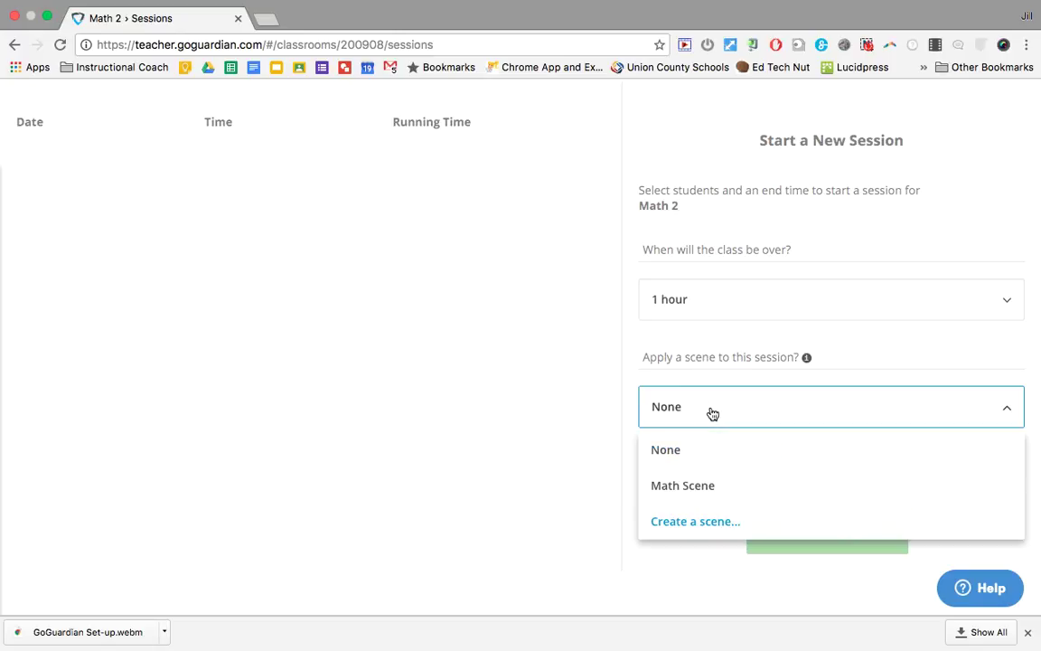
{"action": "left_click", "coordinate": [691, 488]}
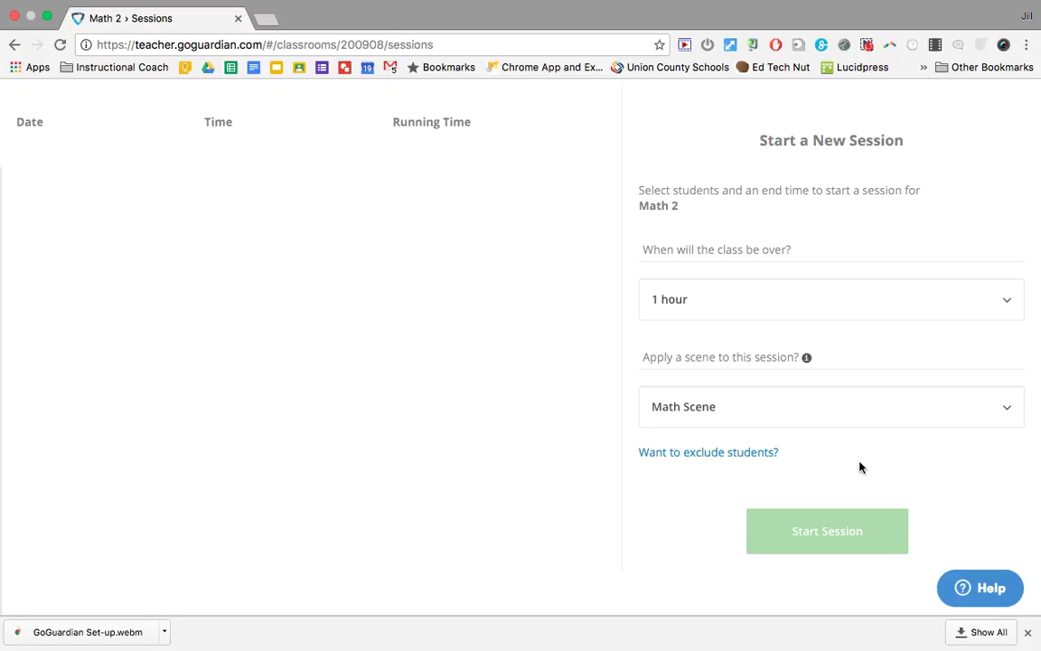
- Show the student exclusion option for the new session and look at the Math 2 classroom's students page
{"action": "left_click", "coordinate": [743, 458]}
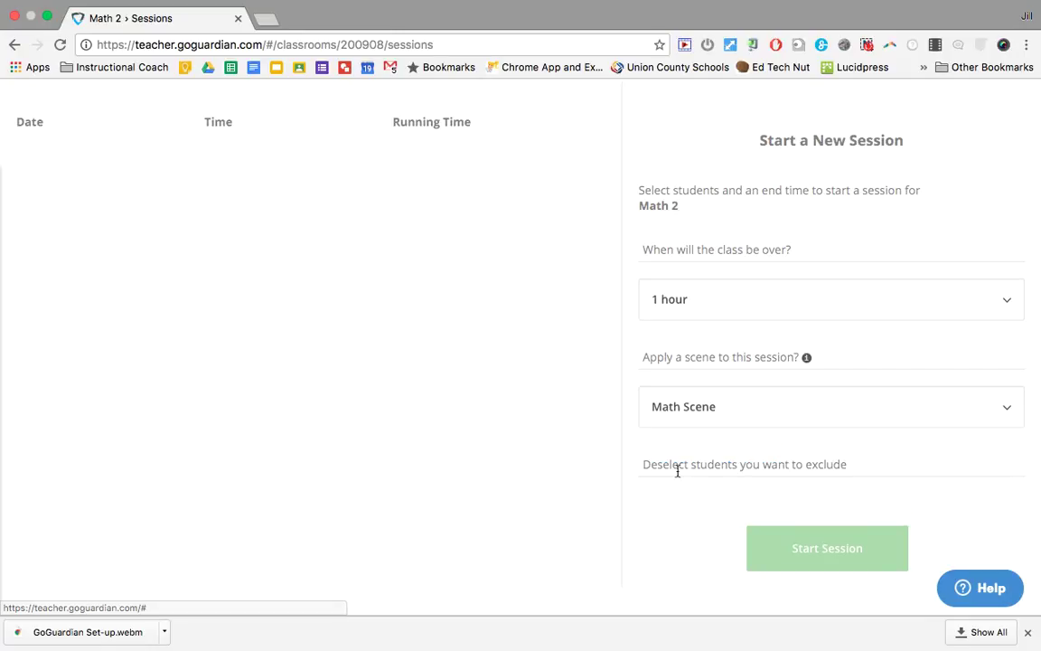
{"action": "scroll", "coordinate": [676, 498], "scroll_direction": "down", "scroll_amount": 1}
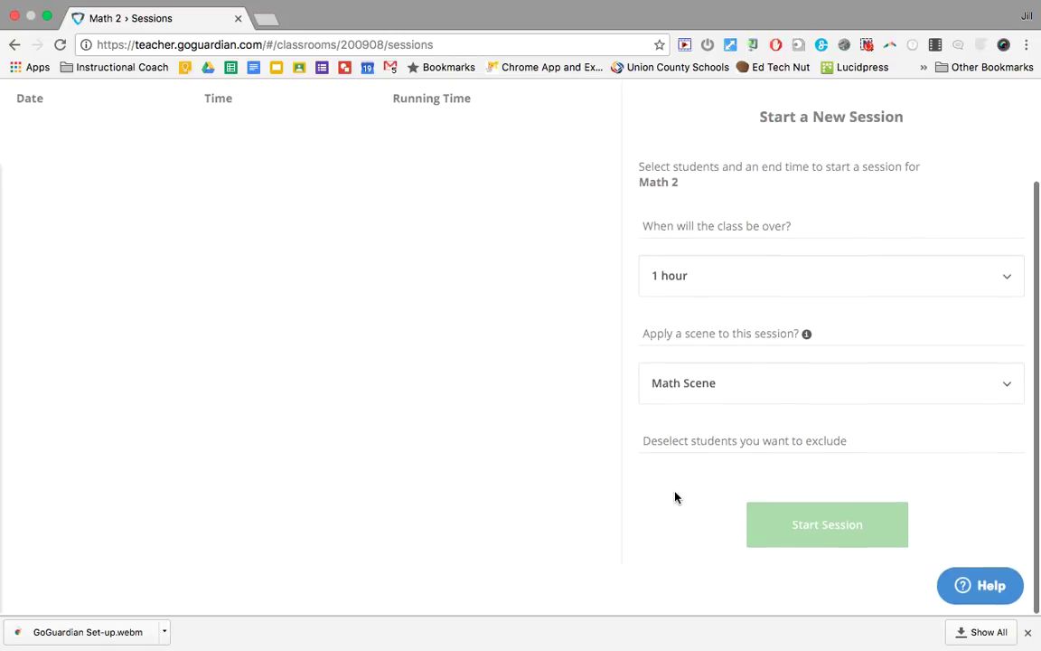
{"action": "scroll", "coordinate": [675, 497], "scroll_direction": "up", "scroll_amount": 1}
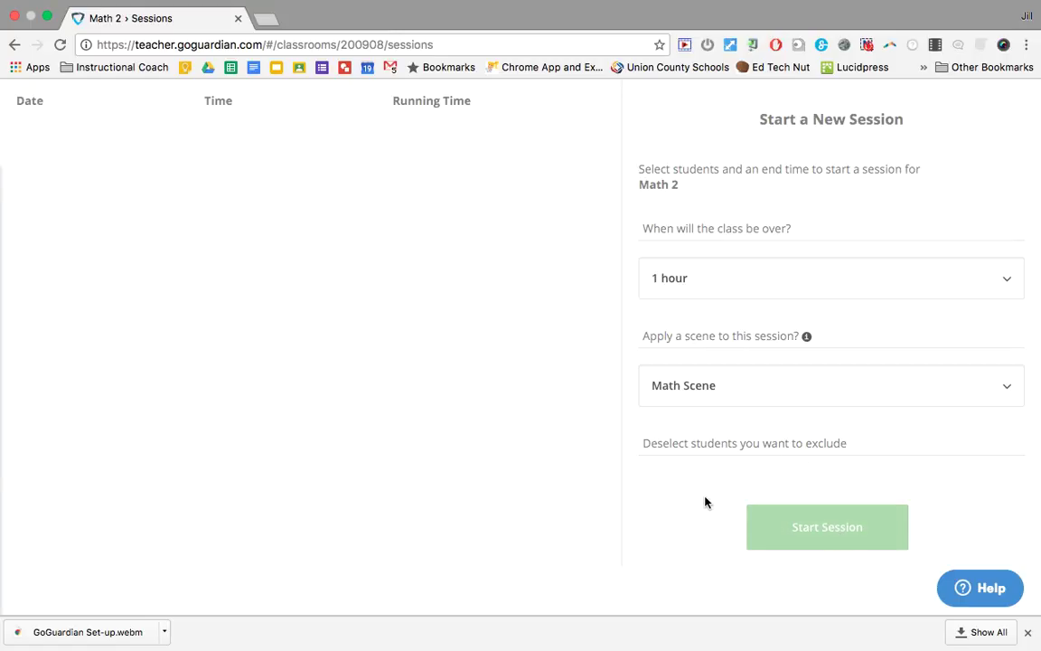
{"action": "scroll", "coordinate": [706, 500], "scroll_direction": "up", "scroll_amount": 3}
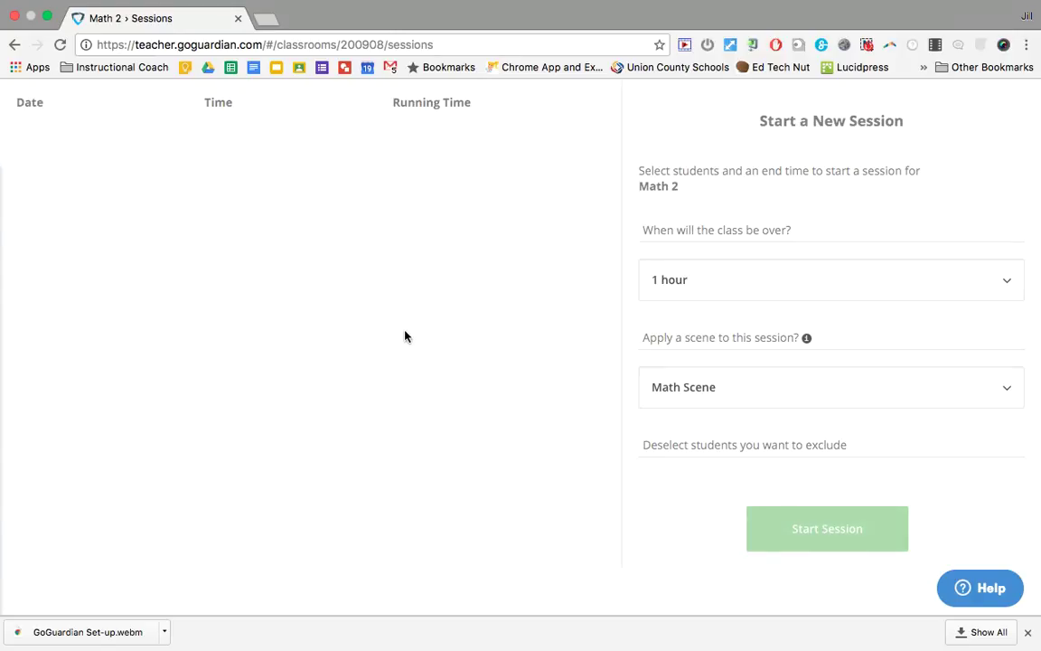
{"action": "scroll", "coordinate": [399, 333], "scroll_direction": "up", "scroll_amount": 3}
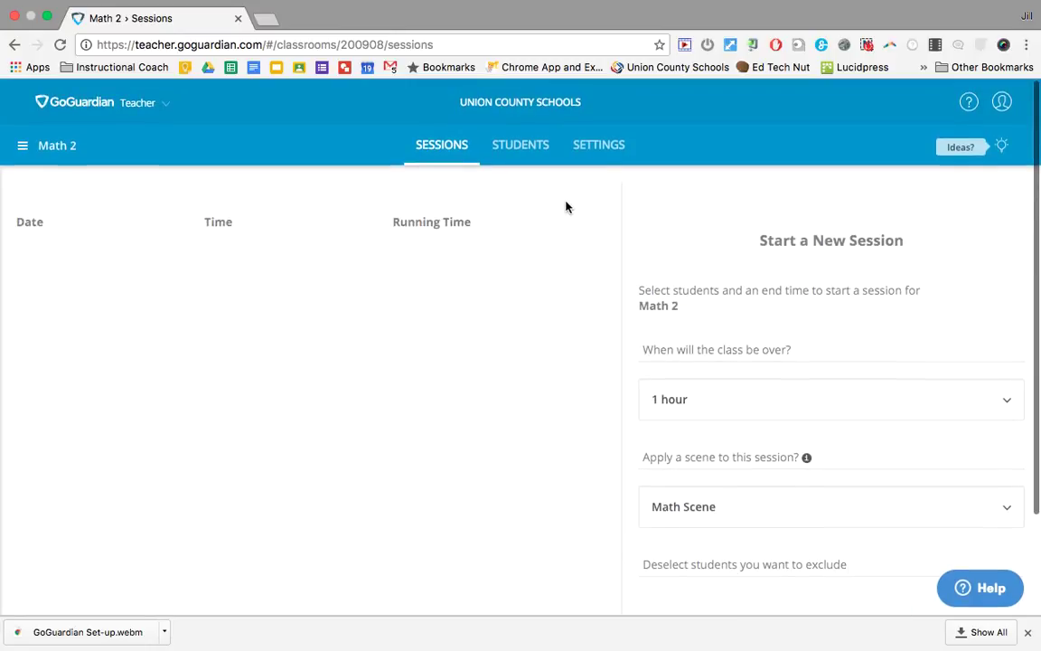
{"action": "left_click", "coordinate": [532, 152]}
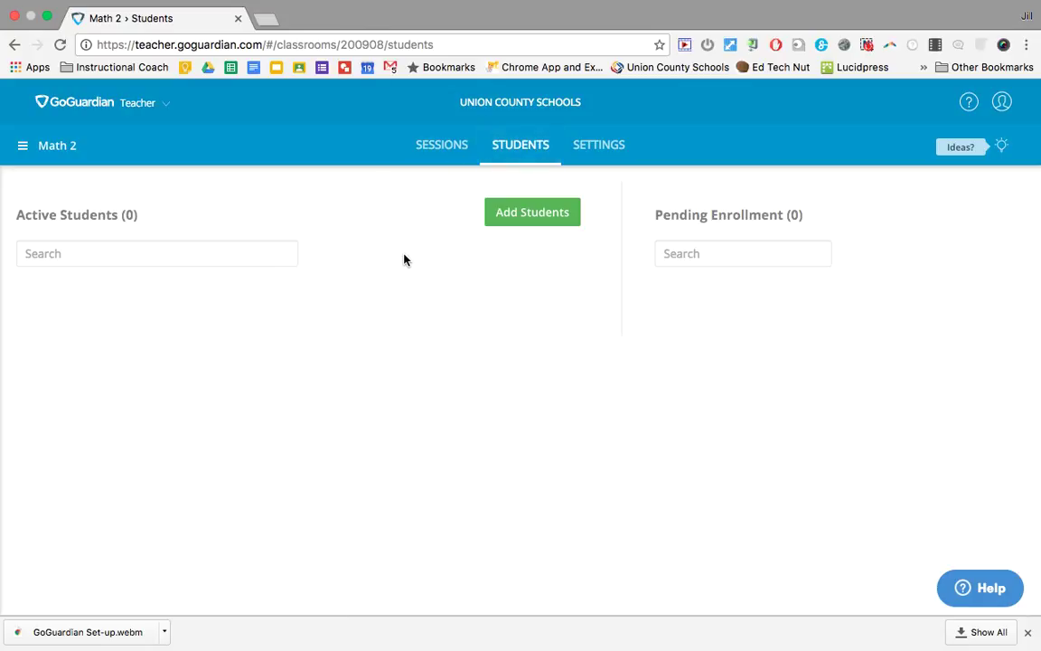
- Open the Math 2 classroom's settings and change its color to Green
{"action": "left_click", "coordinate": [610, 150]}
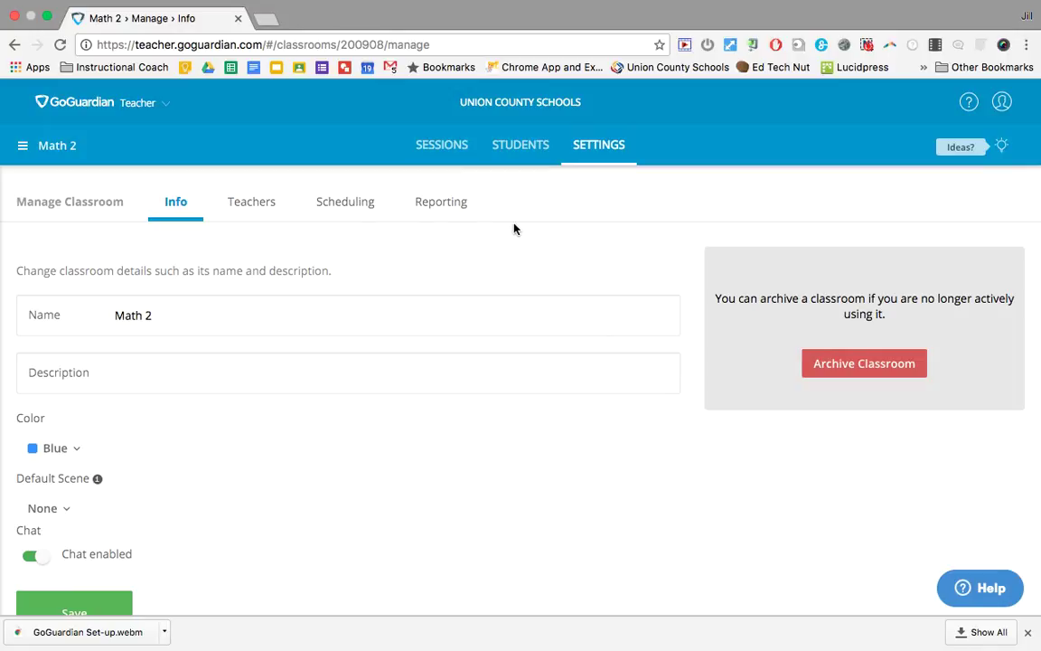
{"action": "scroll", "coordinate": [512, 226], "scroll_direction": "down", "scroll_amount": 1}
{"action": "scroll", "coordinate": [514, 228], "scroll_direction": "down", "scroll_amount": 2}
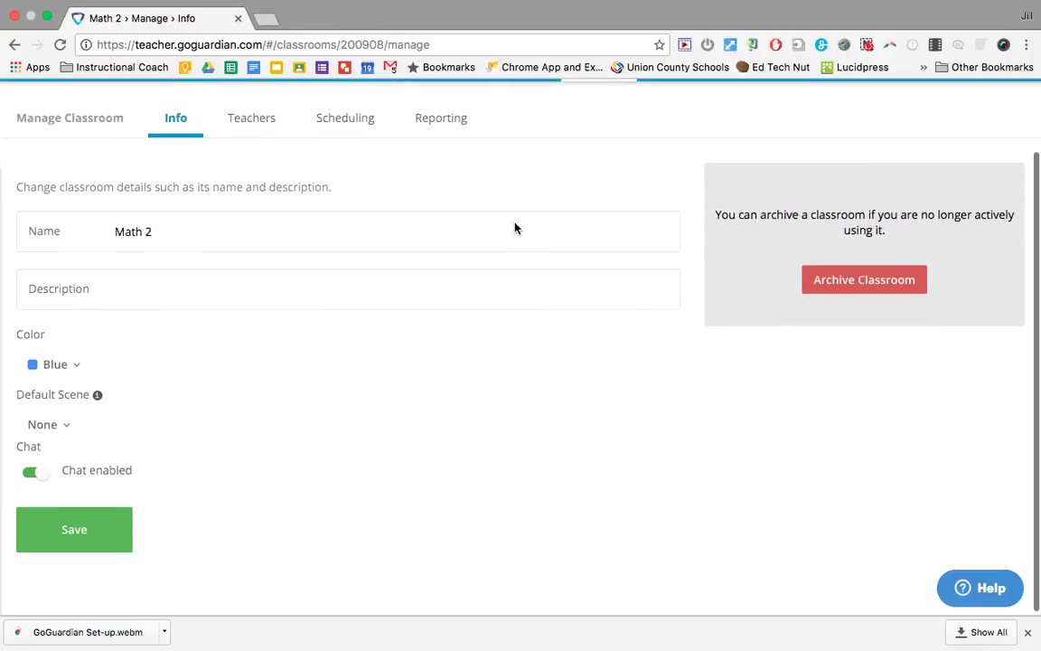
{"action": "left_click", "coordinate": [78, 366]}
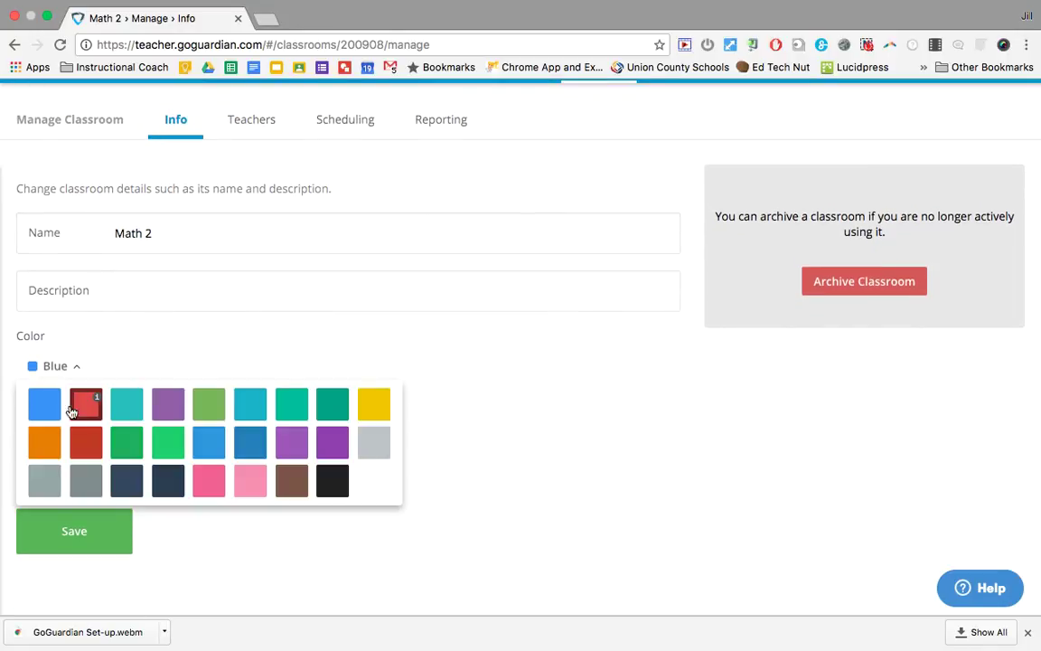
{"action": "left_click", "coordinate": [131, 444]}
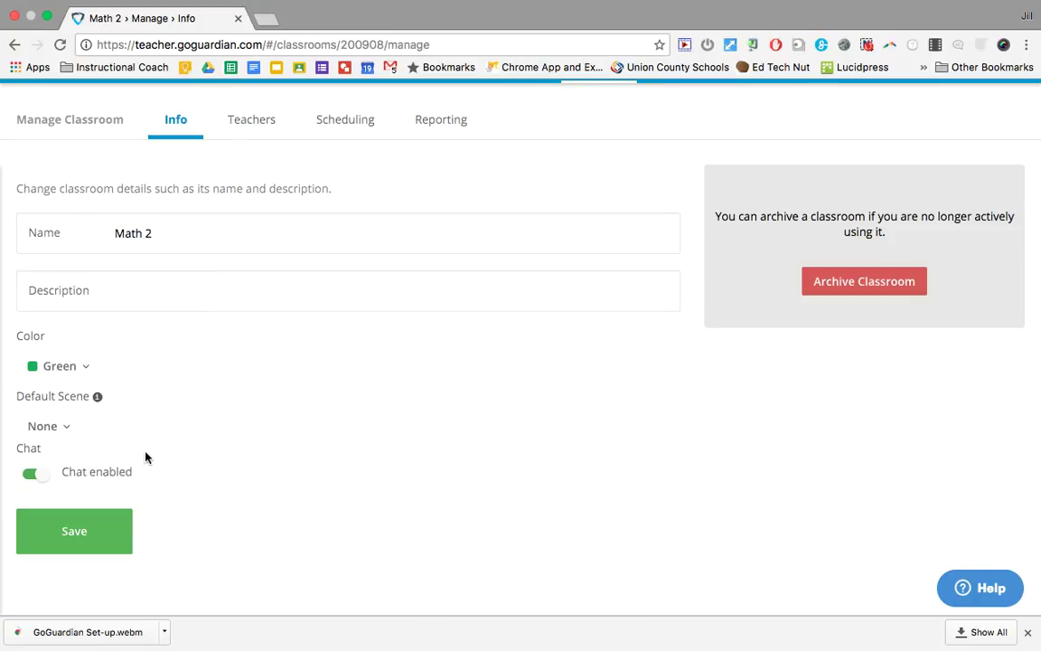
- Make Math Scene the classroom's default scene, with chat disabled, and save the settings
{"action": "mouse_move", "coordinate": [104, 407]}
{"action": "left_click", "coordinate": [47, 426]}
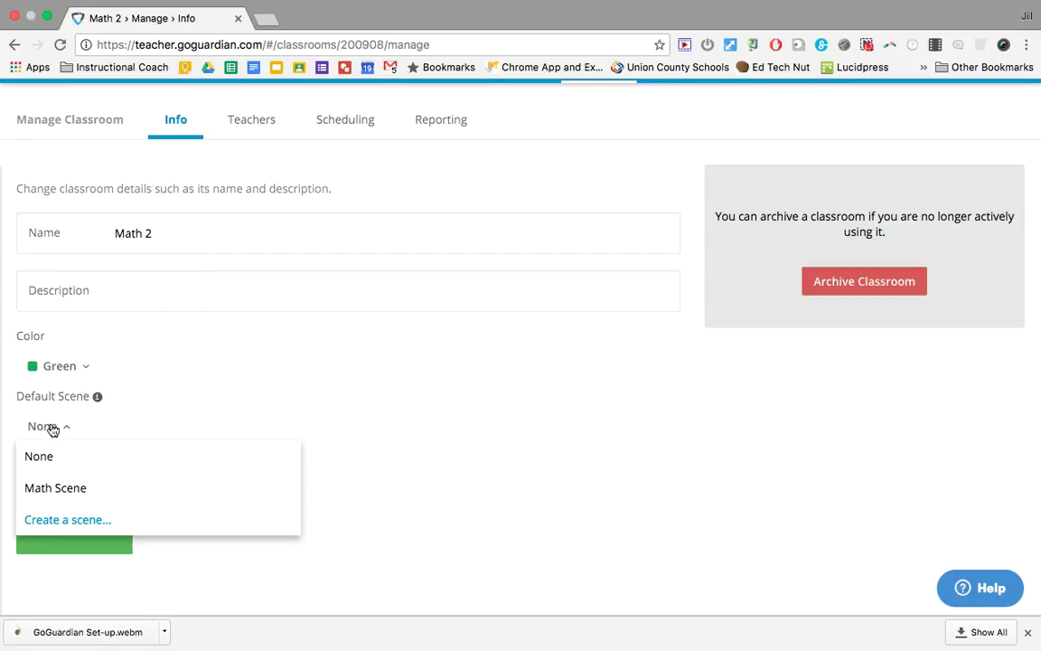
{"action": "left_click", "coordinate": [59, 489]}
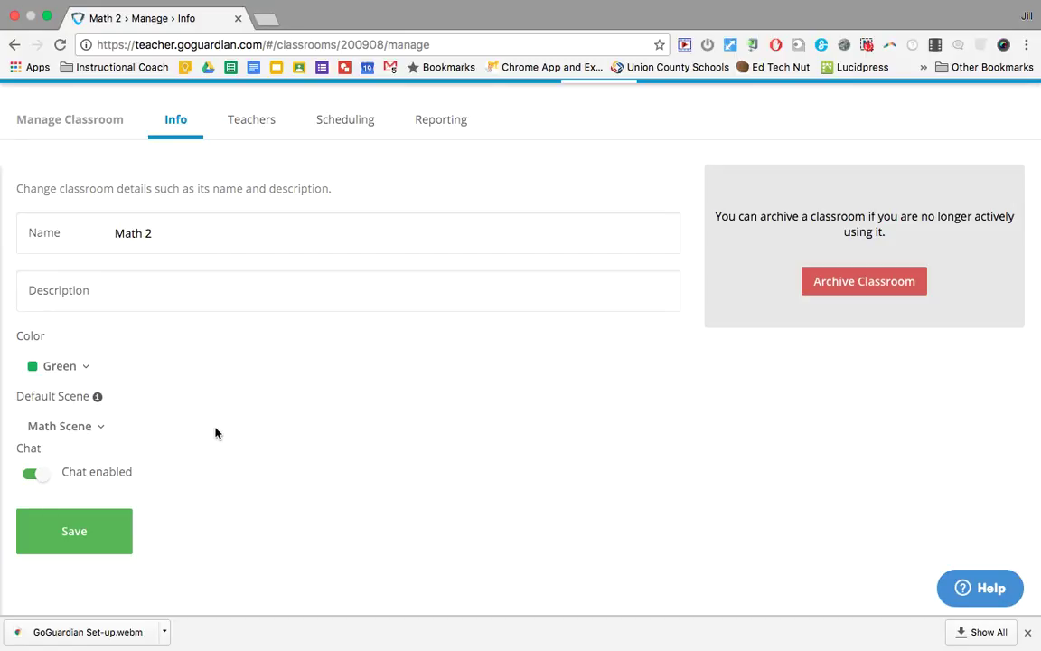
{"action": "left_click", "coordinate": [32, 476]}
{"action": "left_click", "coordinate": [71, 542]}
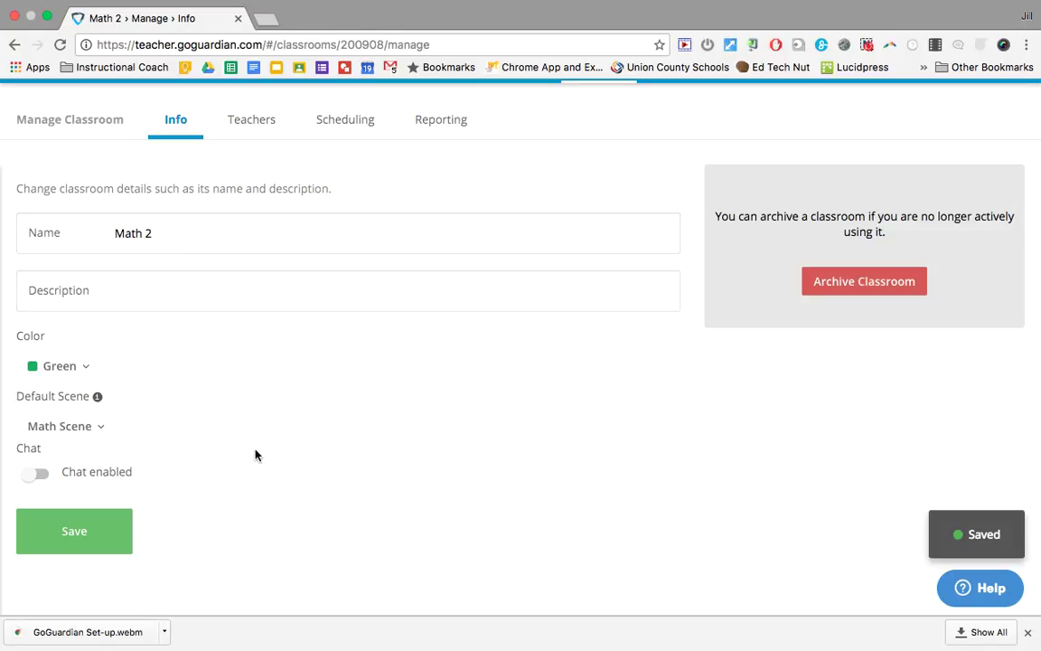
{"action": "scroll", "coordinate": [254, 455], "scroll_direction": "up", "scroll_amount": 3}
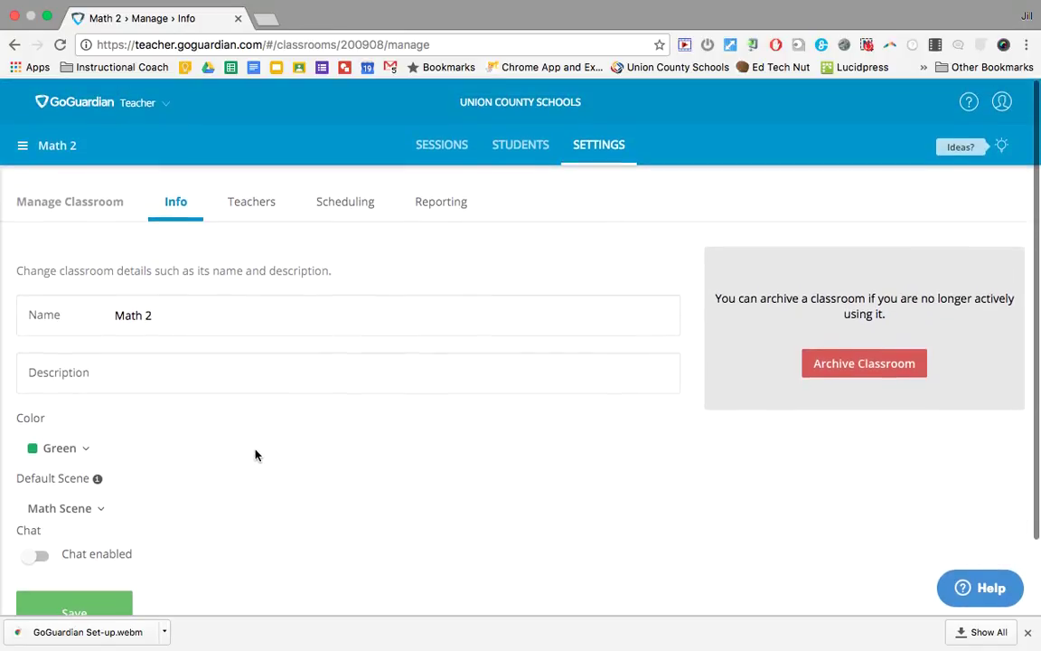
- Look through the Math 2 classroom's teacher management page and its scheduled sessions page
{"action": "left_click", "coordinate": [257, 205]}
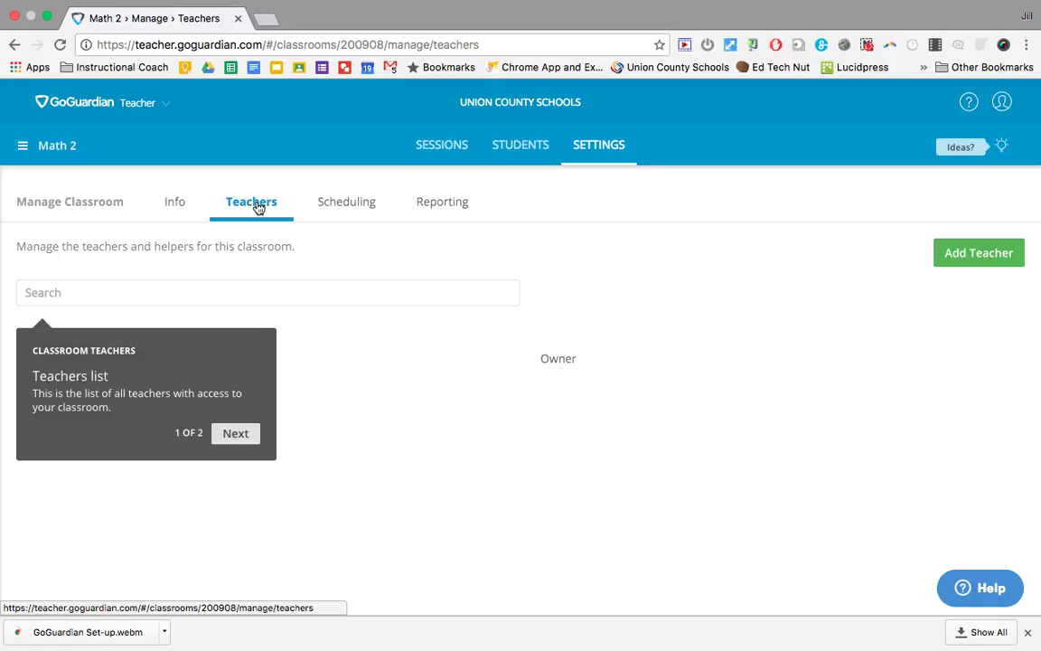
{"action": "left_click", "coordinate": [134, 288]}
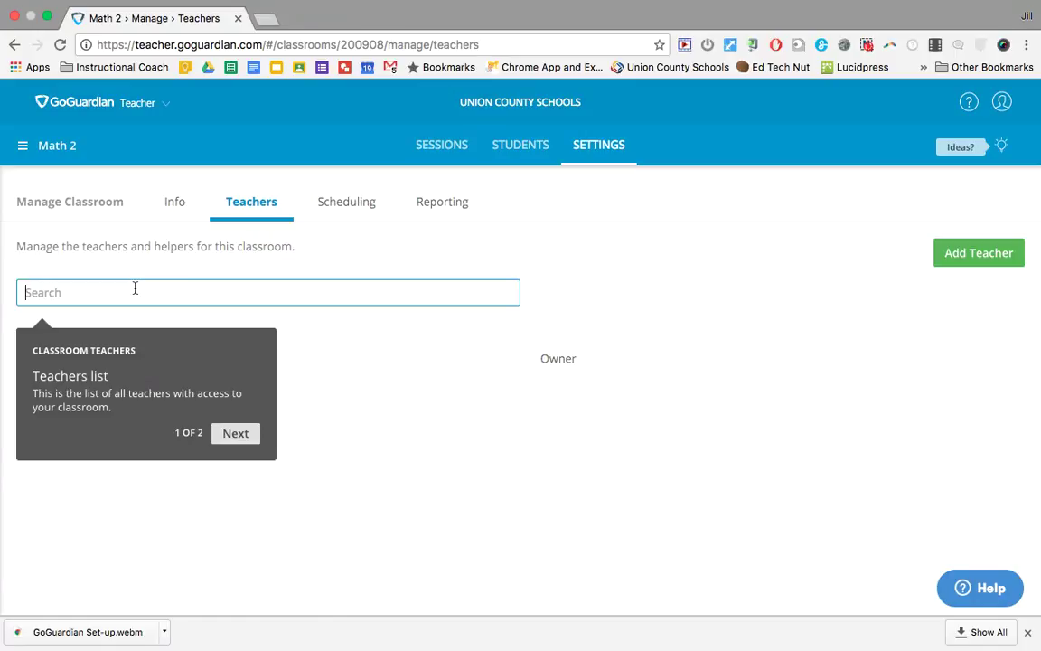
{"action": "left_click", "coordinate": [353, 204]}
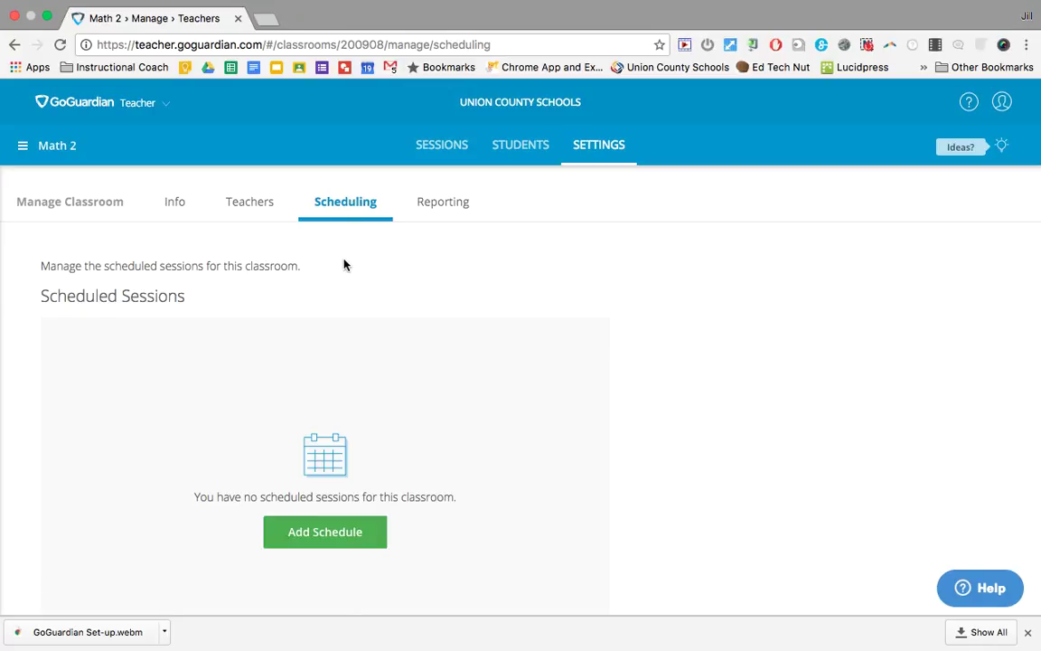
{"action": "scroll", "coordinate": [326, 268], "scroll_direction": "down", "scroll_amount": 1}
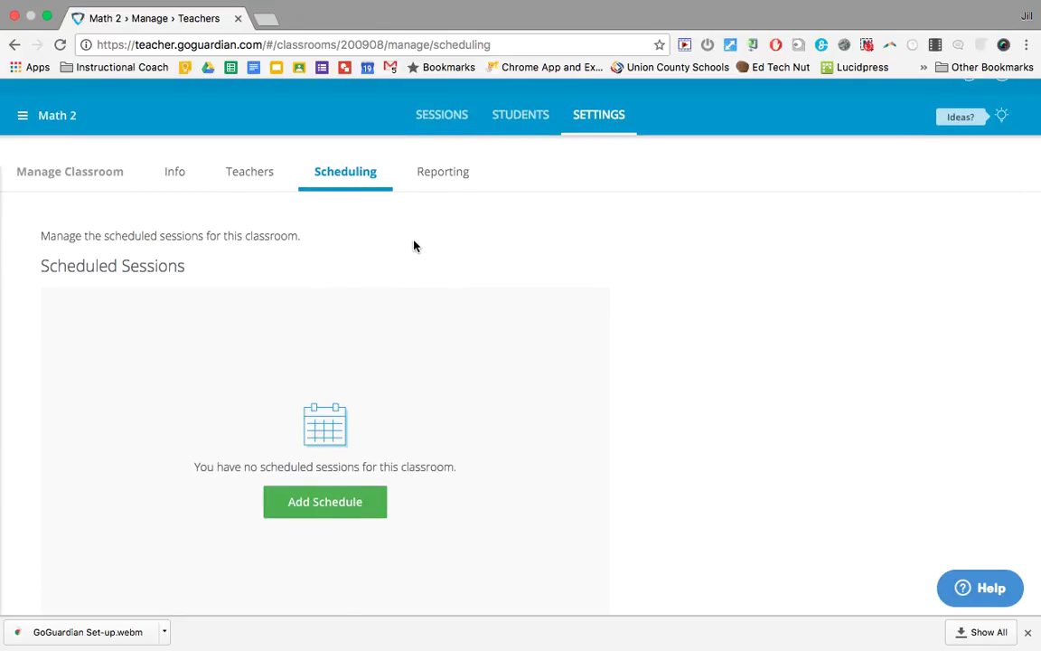
{"action": "scroll", "coordinate": [432, 234], "scroll_direction": "up", "scroll_amount": 1}
{"action": "scroll", "coordinate": [432, 234], "scroll_direction": "down", "scroll_amount": 6}
{"action": "scroll", "coordinate": [433, 229], "scroll_direction": "up", "scroll_amount": 6}
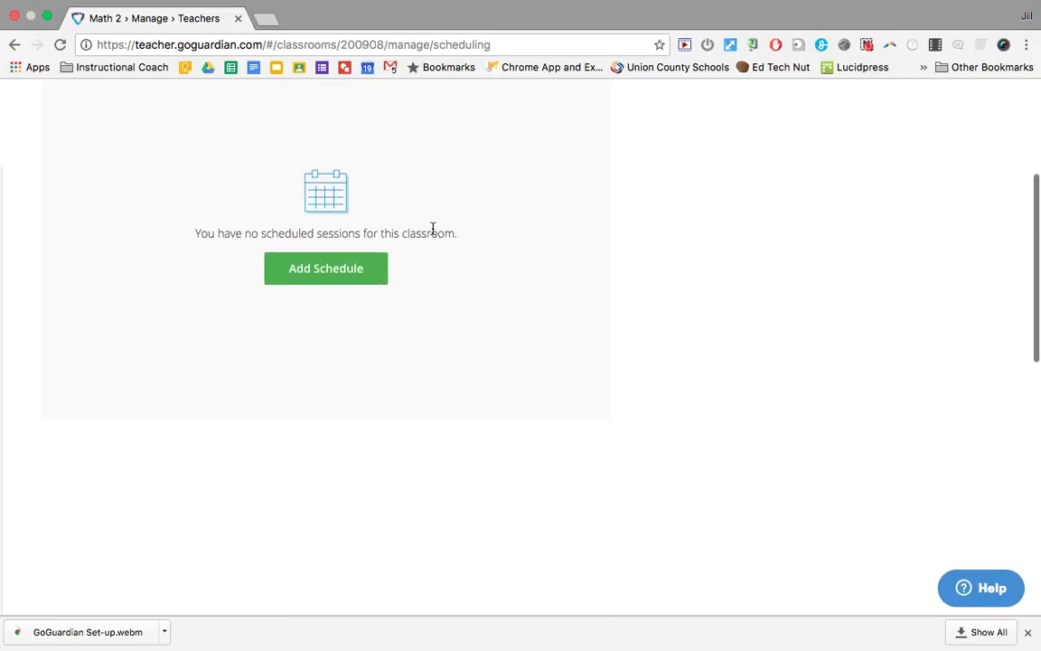
- Turn off the reporting email for the Math 2 classroom and return to the classrooms overview
{"action": "left_click", "coordinate": [444, 204]}
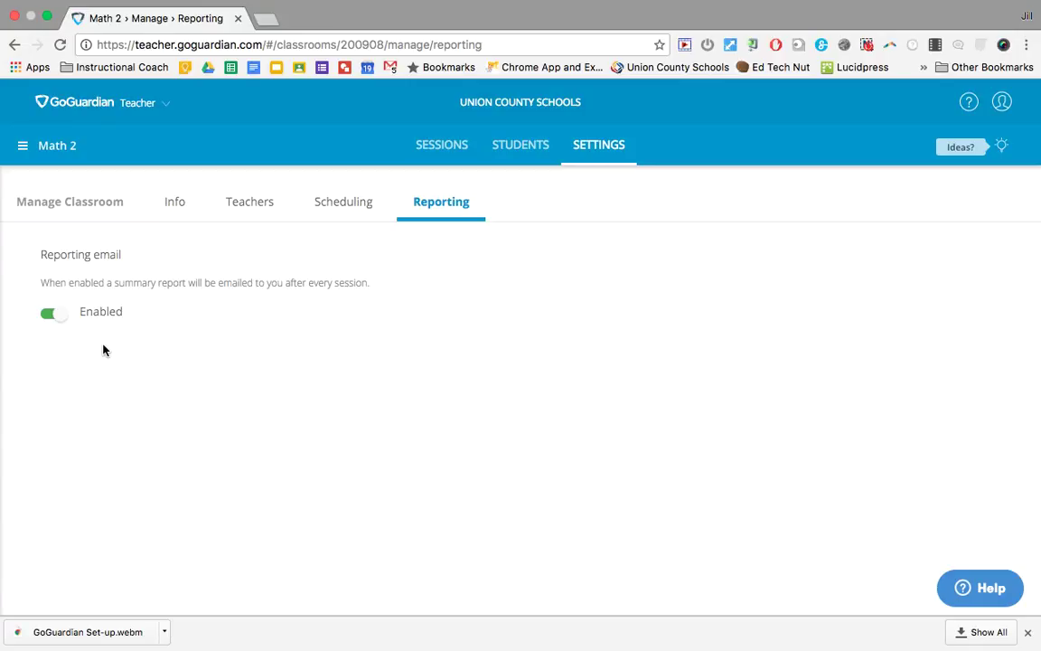
{"action": "left_click", "coordinate": [50, 315]}
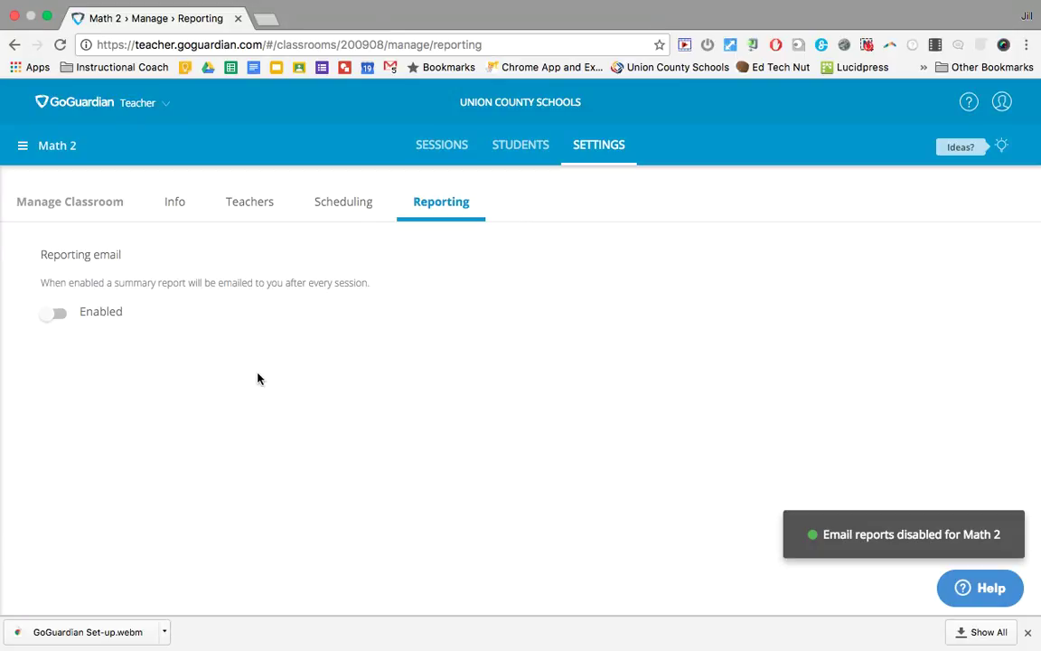
{"action": "left_click", "coordinate": [22, 145]}
{"action": "left_click", "coordinate": [61, 211]}
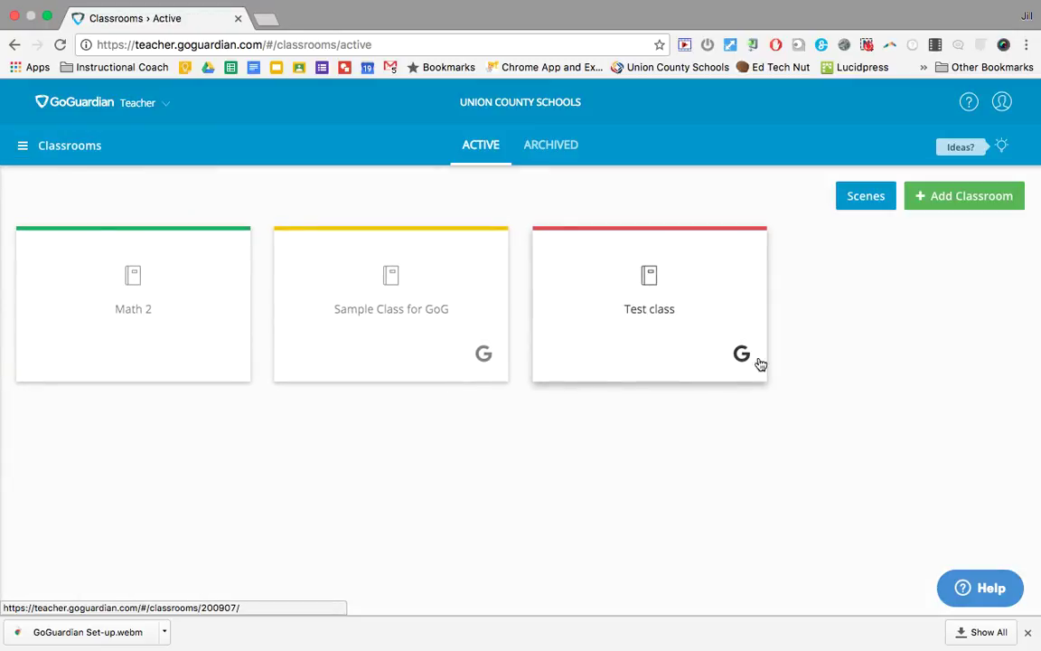
- Add a new classroom named ELA with a red color and no description or scene, skipping its recurring weekly schedule
{"action": "left_click", "coordinate": [976, 197]}
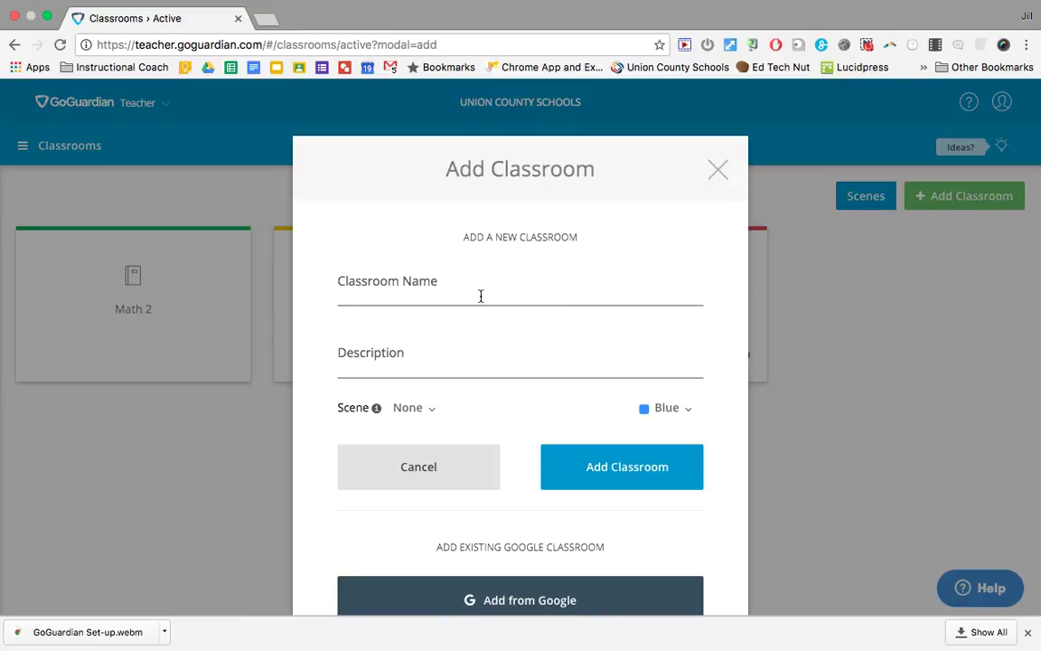
{"action": "left_click", "coordinate": [390, 286]}
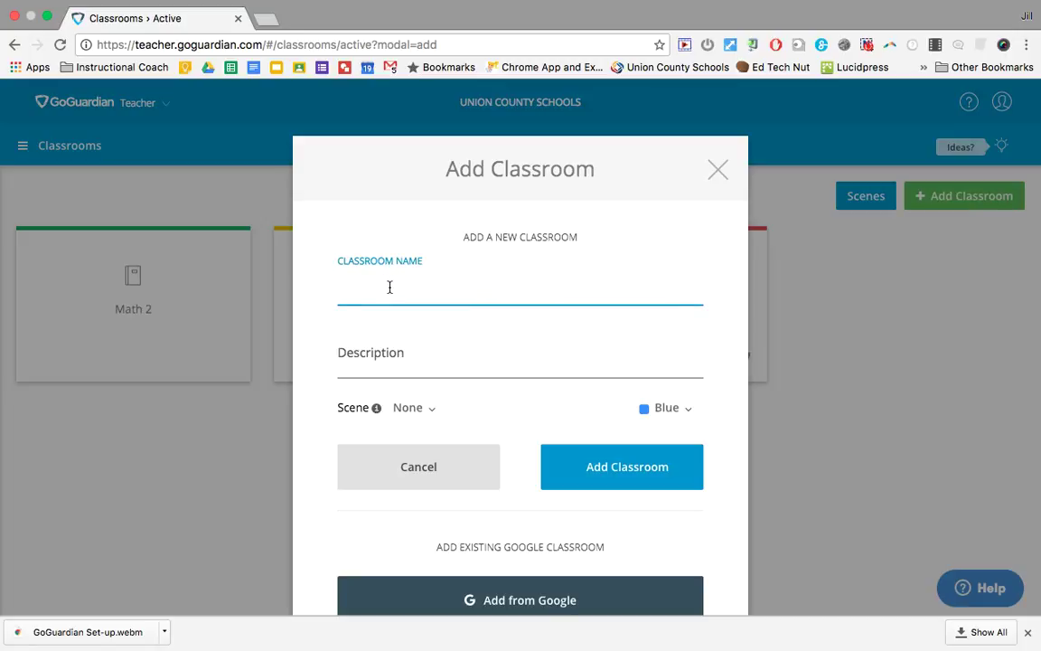
{"action": "type", "text": "ELA"}
{"action": "left_click", "coordinate": [395, 354]}
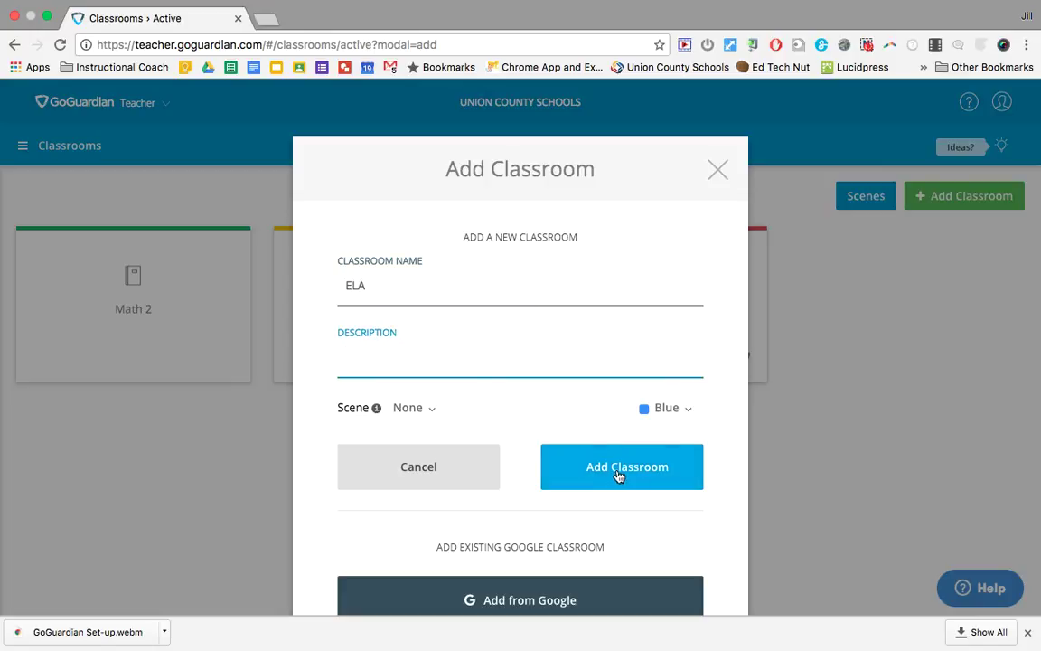
{"action": "left_click", "coordinate": [688, 411]}
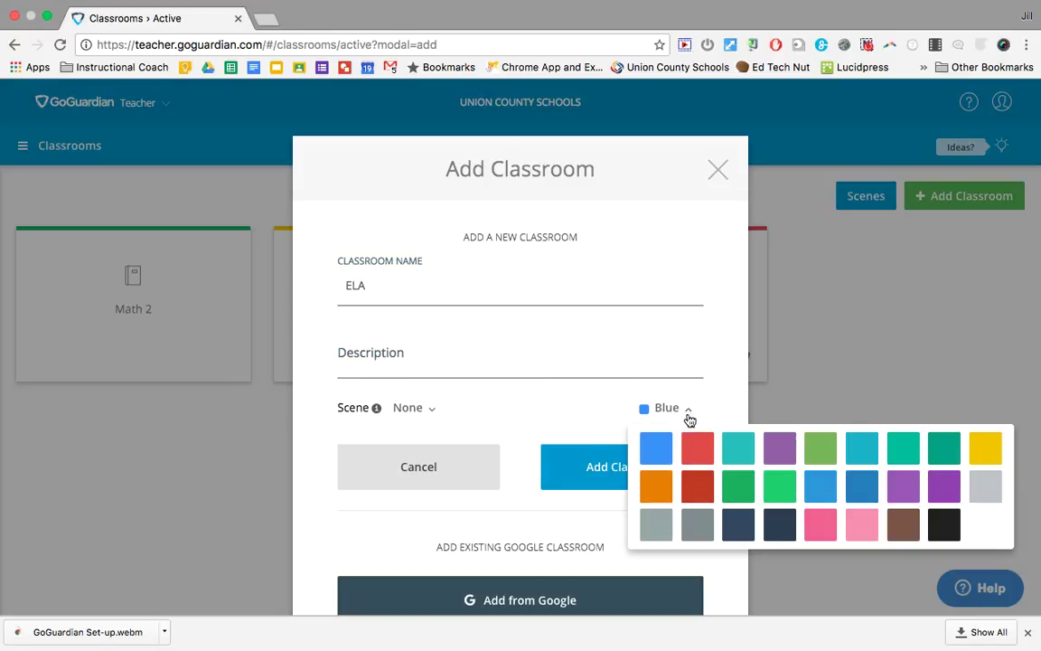
{"action": "left_click", "coordinate": [697, 446]}
{"action": "left_click", "coordinate": [619, 469]}
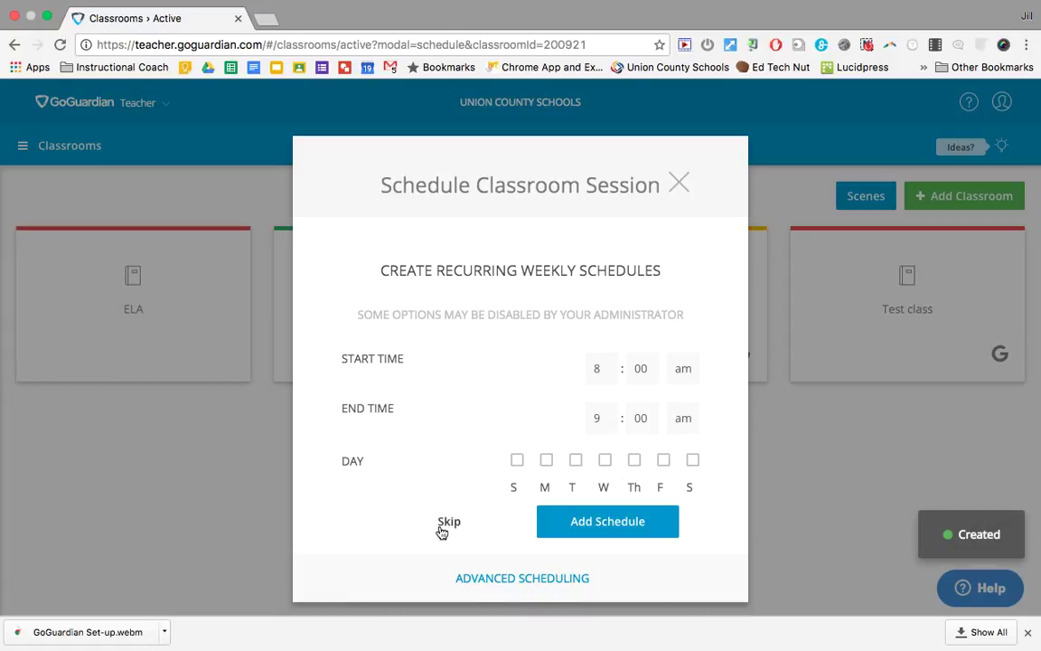
{"action": "left_click", "coordinate": [449, 523]}
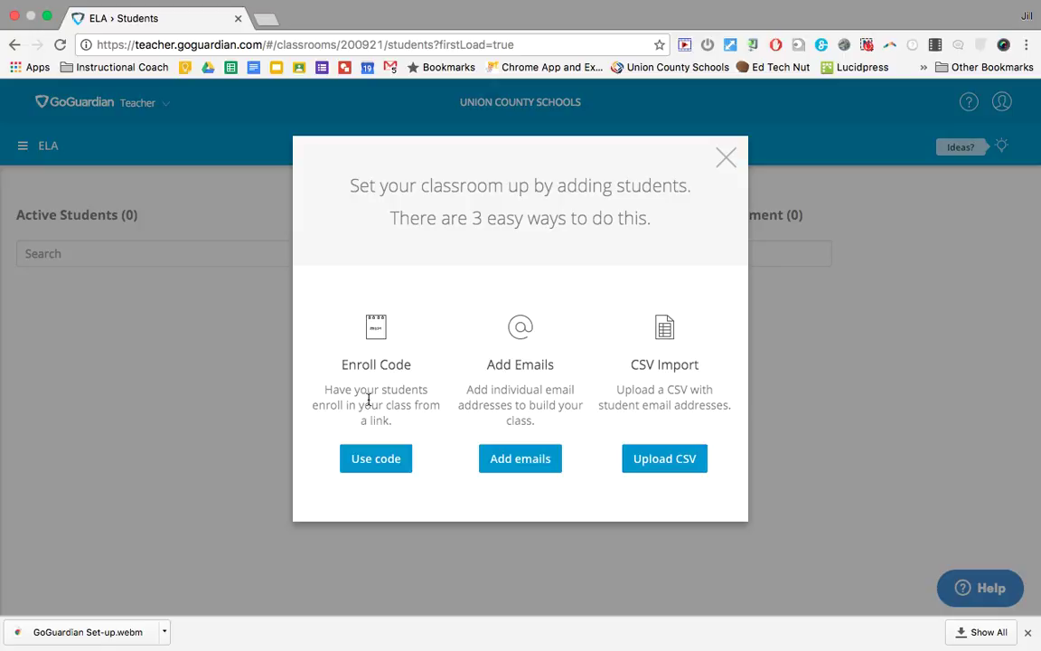
- View the ELA classroom's enroll code and the student email entry option for adding students, and close the dialog
{"action": "left_click", "coordinate": [374, 461]}
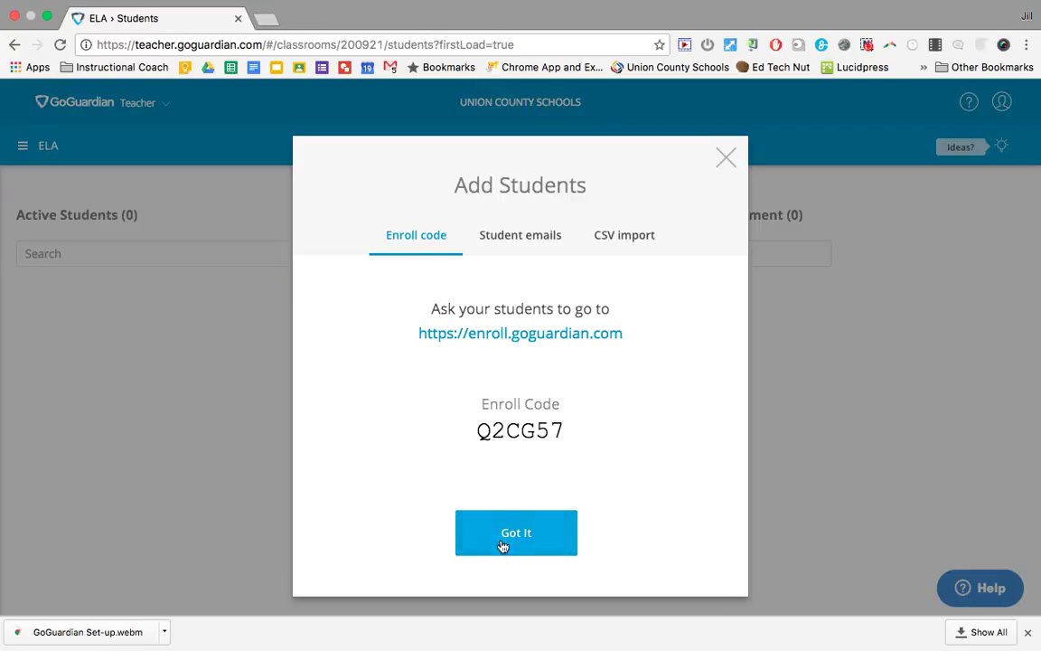
{"action": "left_click", "coordinate": [522, 236]}
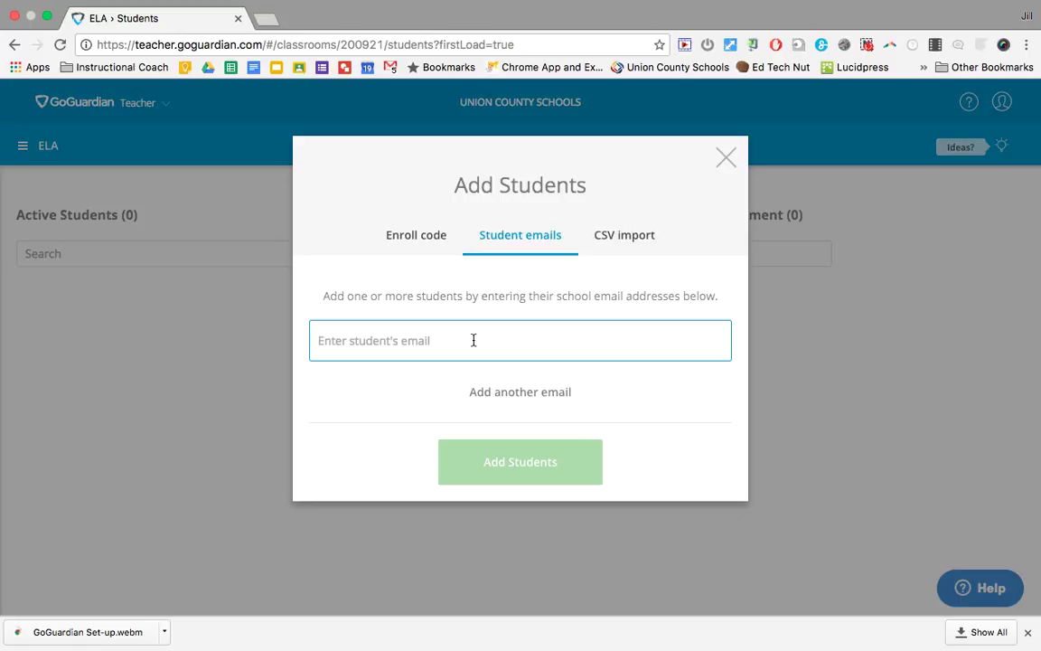
{"action": "left_click", "coordinate": [420, 240]}
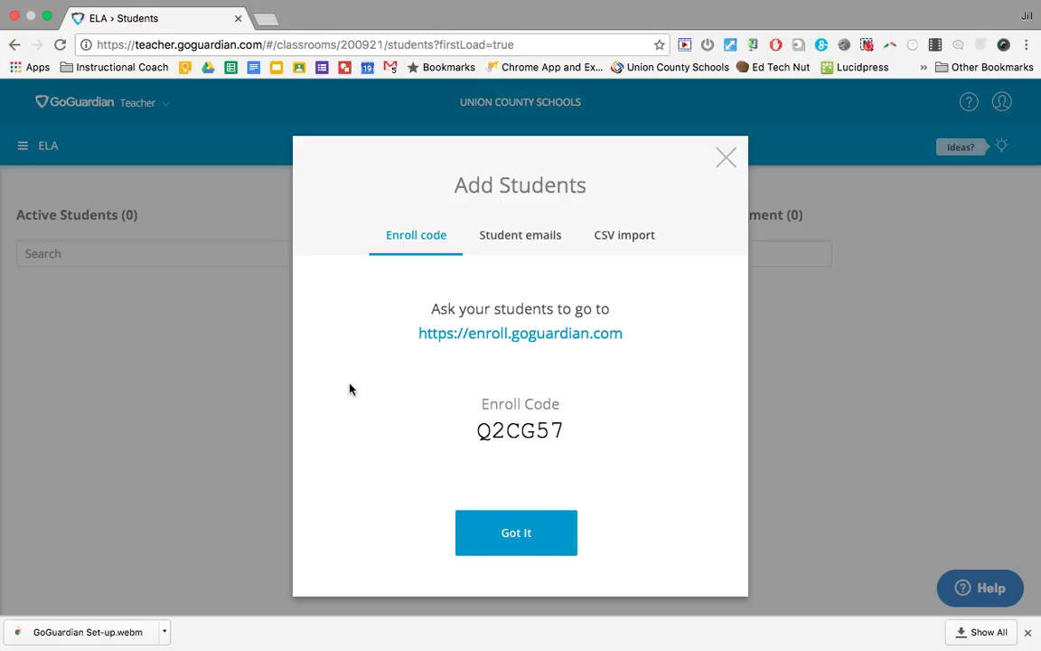
{"action": "left_click", "coordinate": [474, 533]}
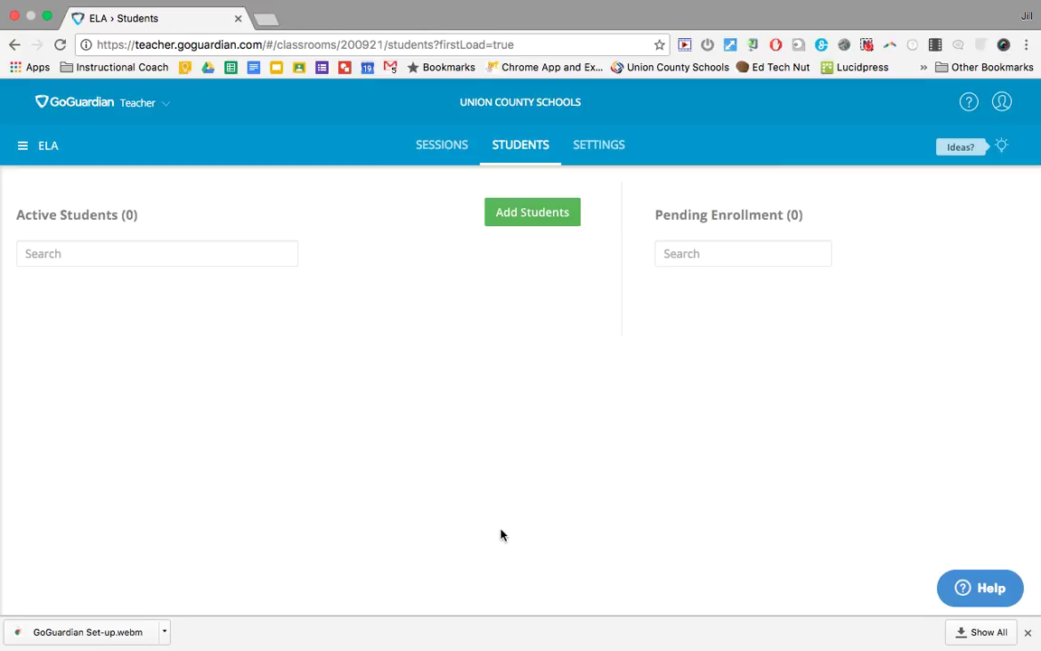
{"action": "left_click", "coordinate": [867, 45]}
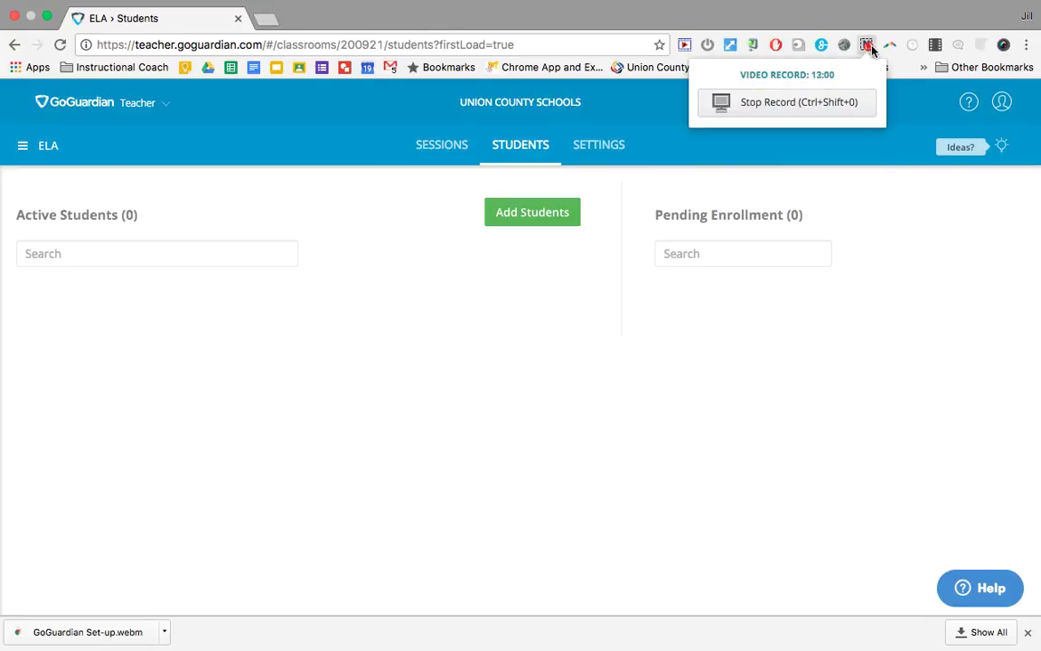